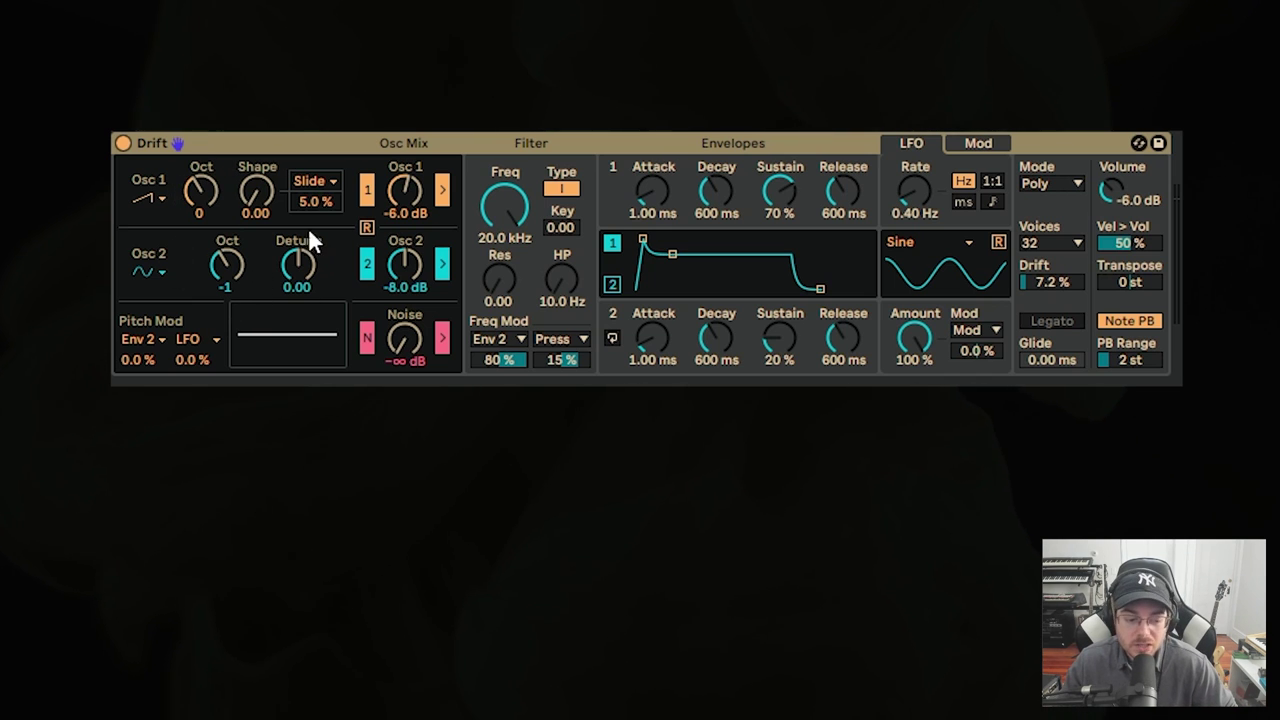
# Step: Make Osc 1 a square wave, set both oscillators to octave -2, Osc 1 to -19 dB, and pitch Env 2 to 38 %
pyautogui.click(162, 199)
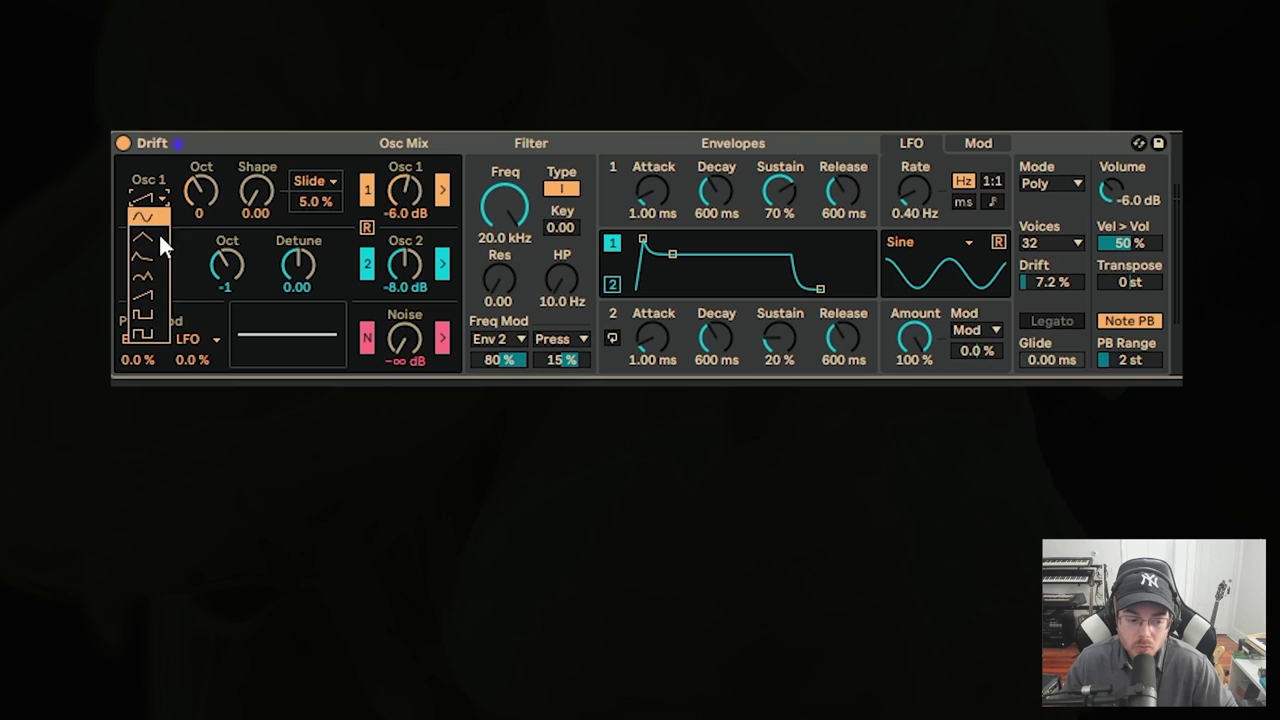
pyautogui.click(158, 323)
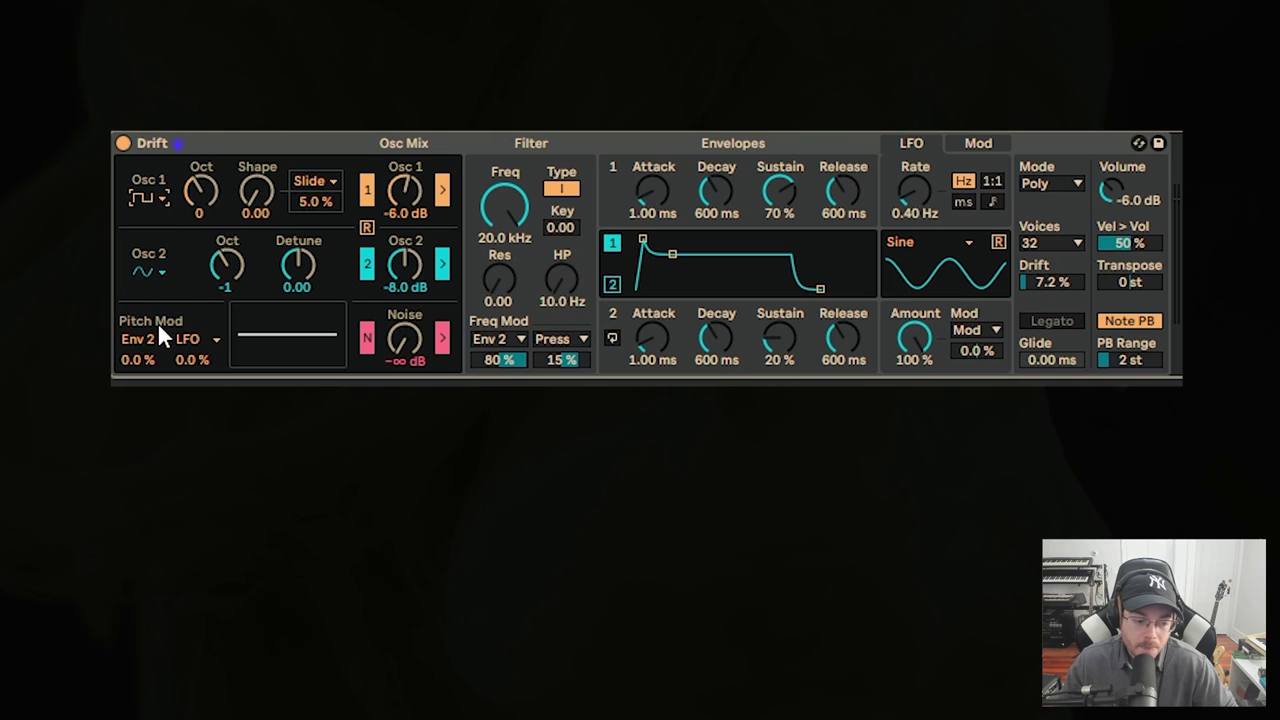
pyautogui.moveTo(187, 213); pyautogui.dragTo(226, 276)
pyautogui.click(206, 228)
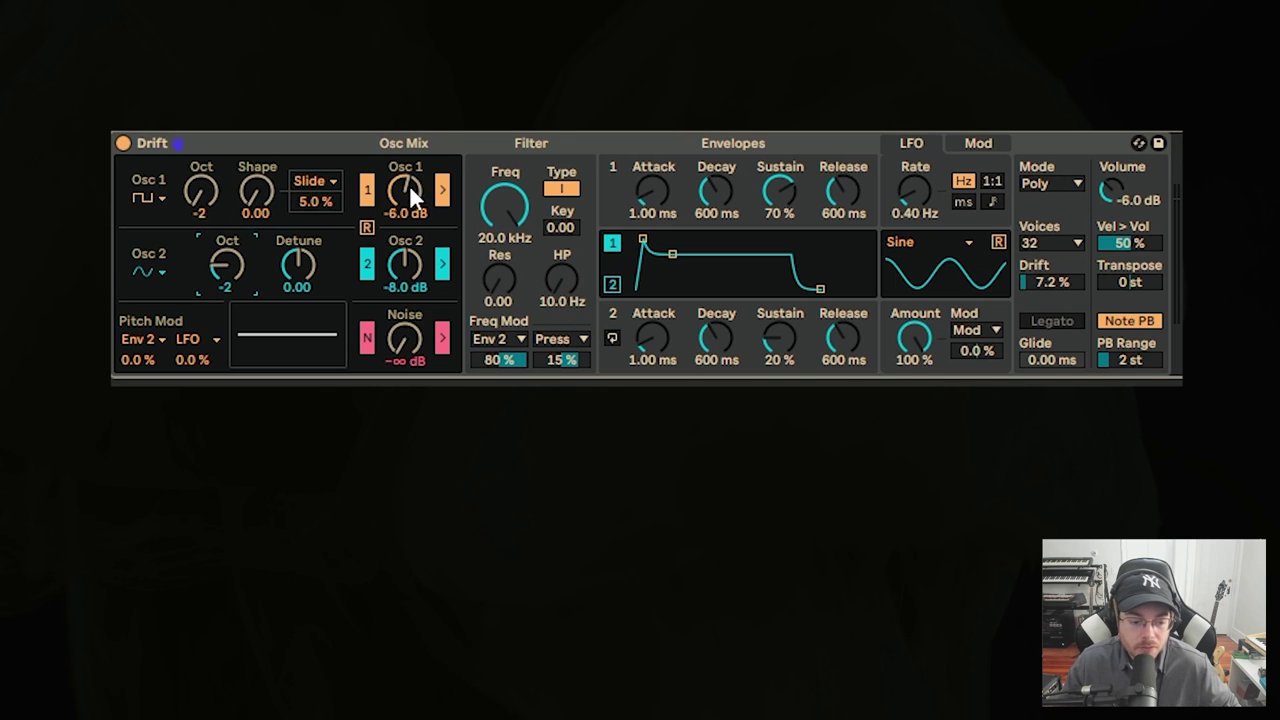
pyautogui.moveTo(409, 185); pyautogui.dragTo(409, 219)
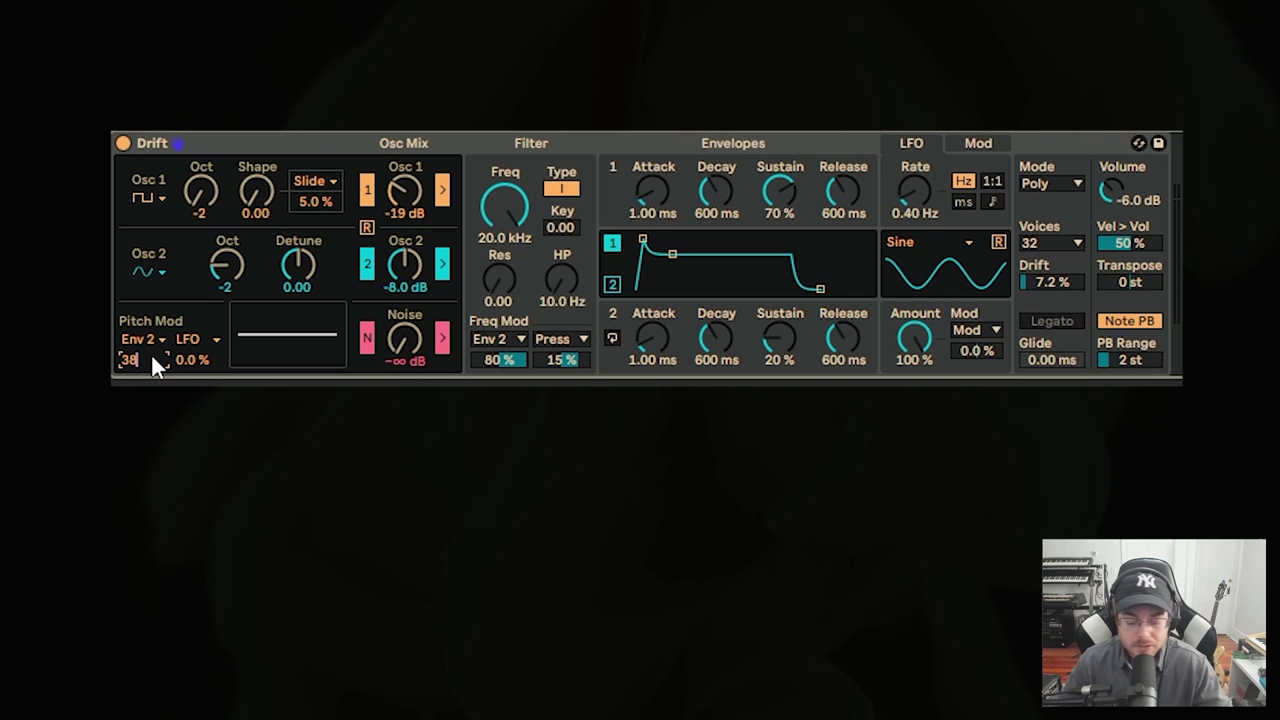
pyautogui.press('Return')
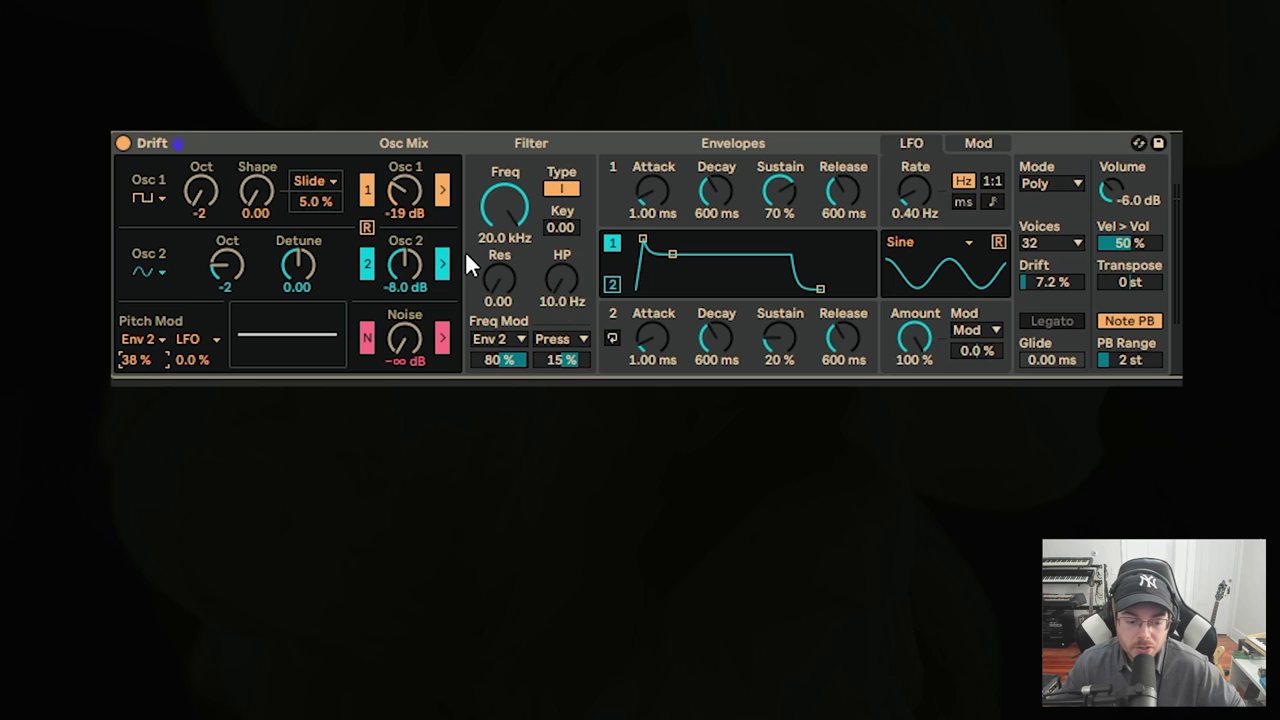
# Step: Reset the Env 2 and Press filter Freq Mod amounts to 0.0 % and show the filter curve
pyautogui.doubleClick(505, 359)
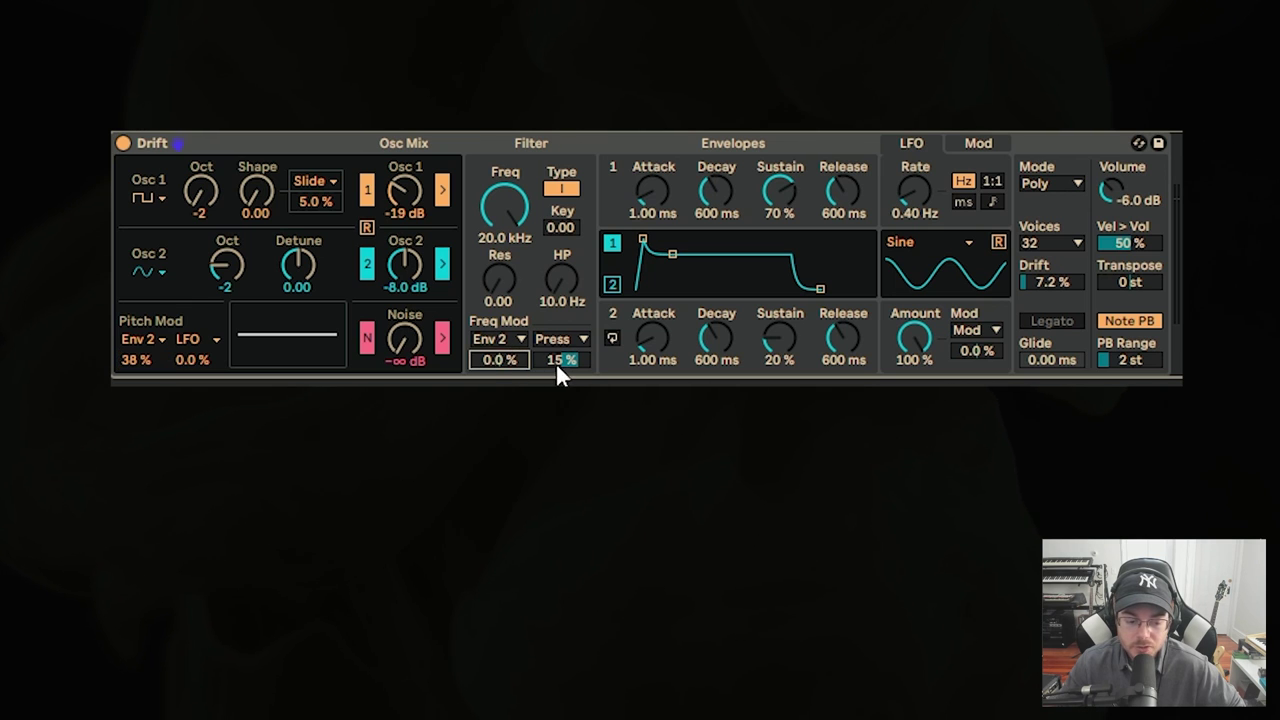
pyautogui.doubleClick(557, 360)
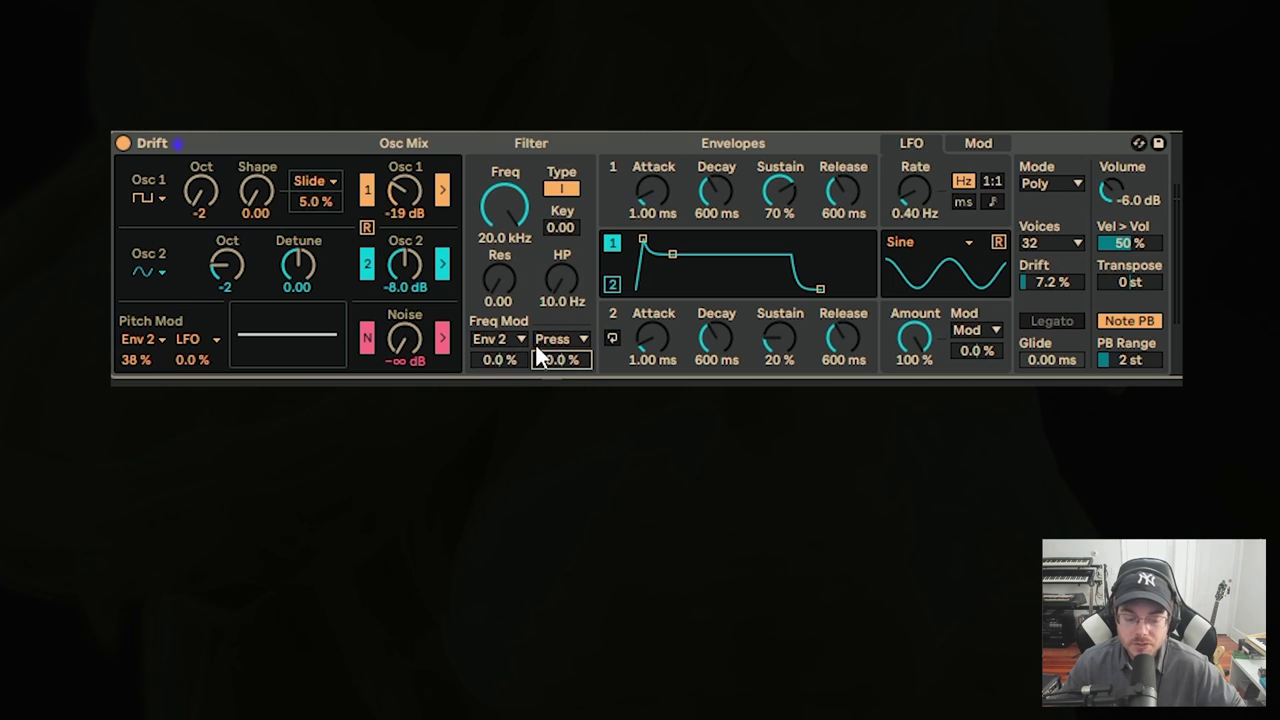
pyautogui.click(535, 195)
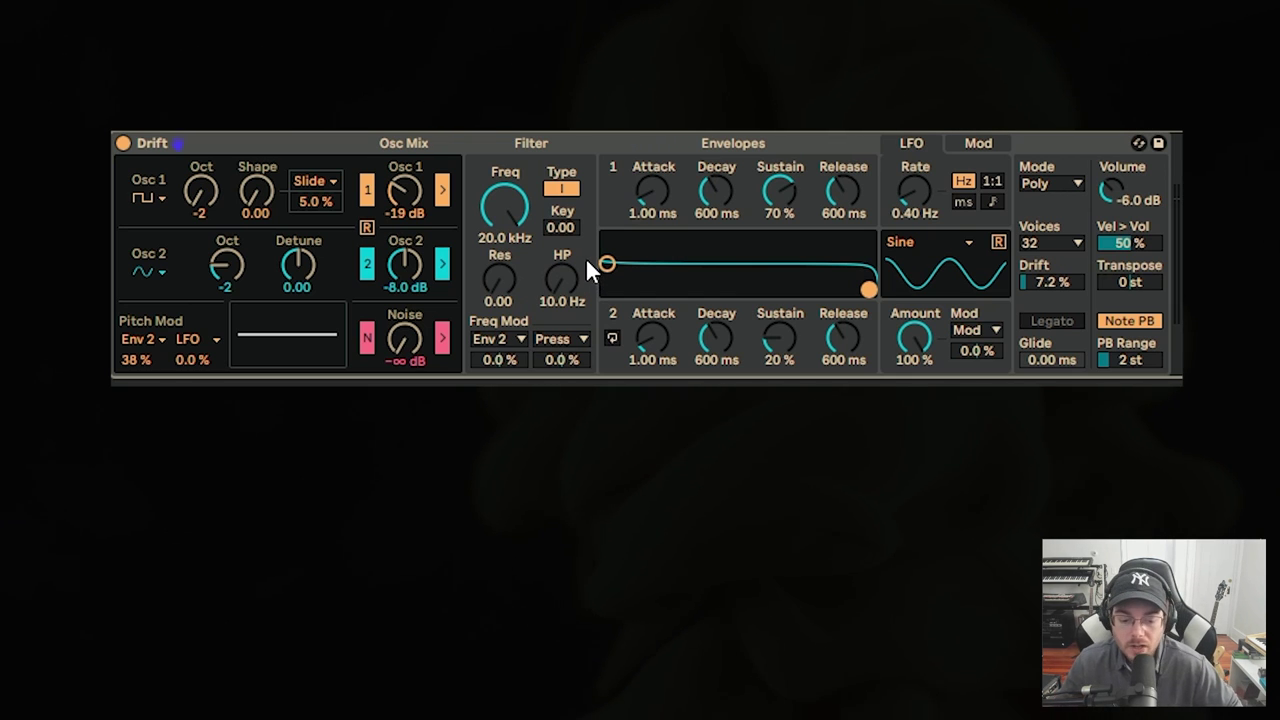
# Step: Set the filter cutoff to 211 Hz, resonance to 0.57 and high-pass to 41.7 Hz
pyautogui.moveTo(504, 205)
pyautogui.mouseDown()
pyautogui.moveTo(506, 226)
pyautogui.moveTo(514, 206)
pyautogui.moveTo(514, 221)
pyautogui.moveTo(500, 205)
pyautogui.mouseUp()
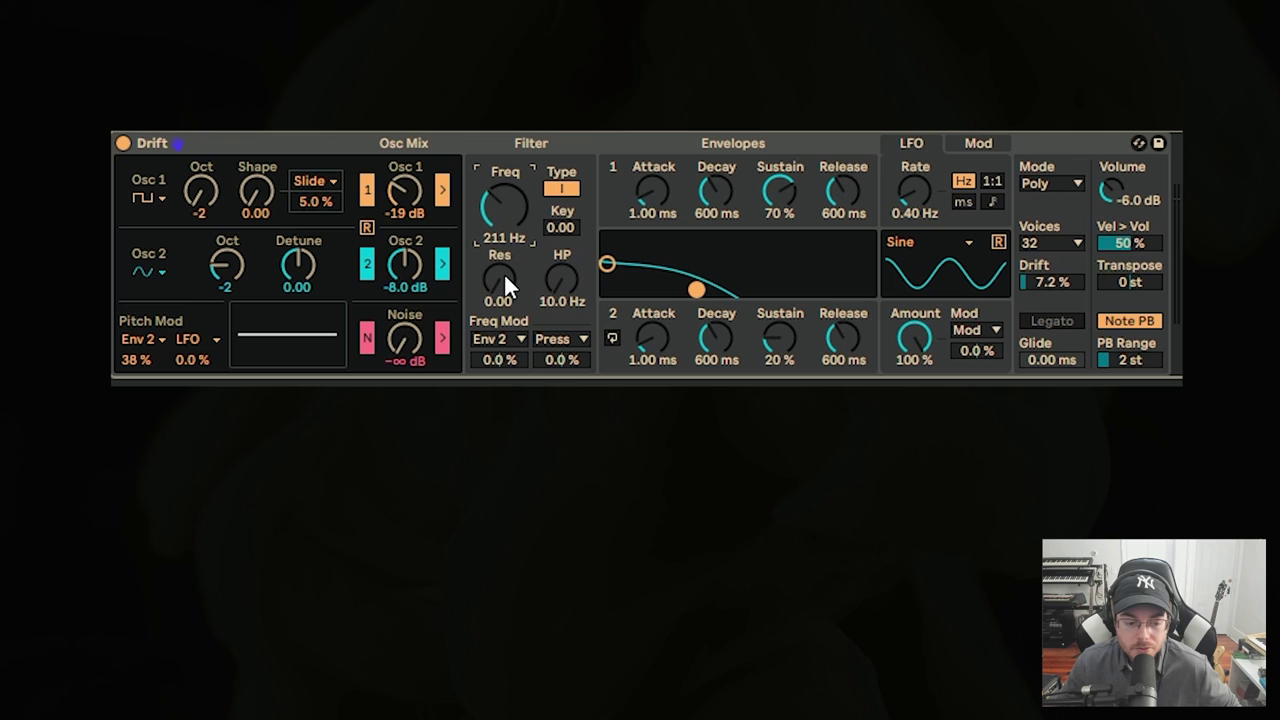
pyautogui.moveTo(498, 281); pyautogui.dragTo(563, 242)
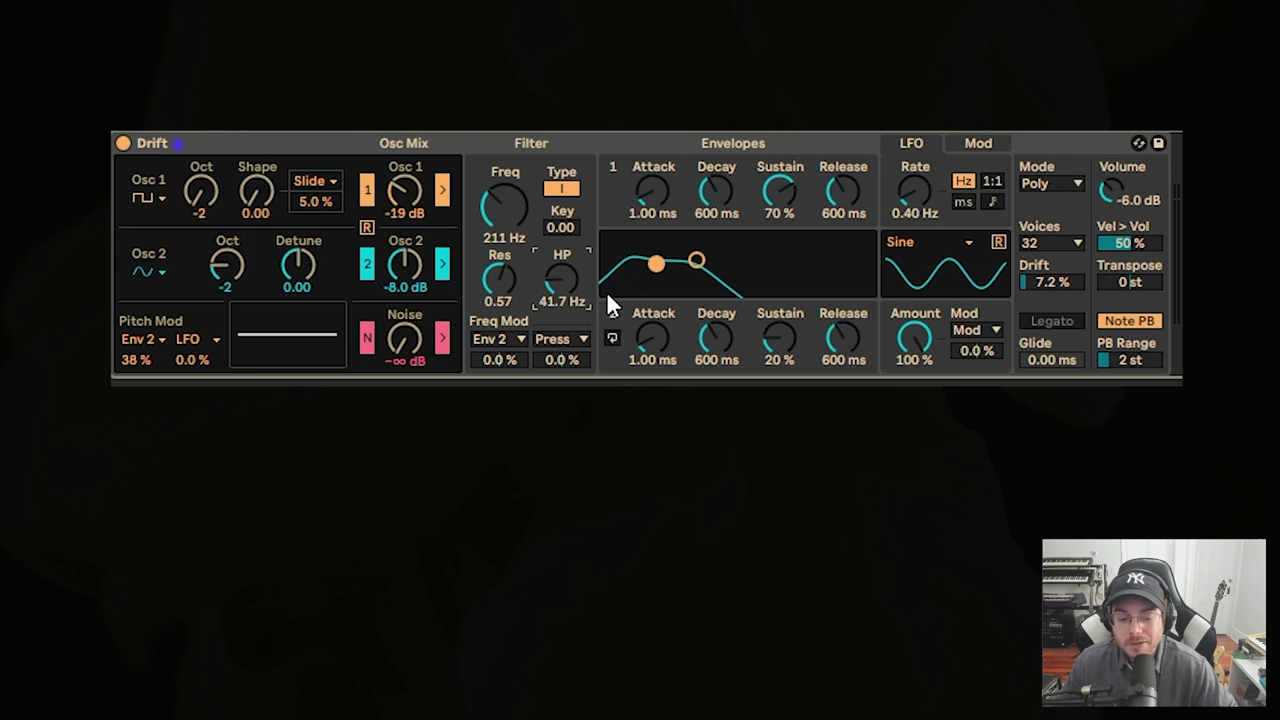
# Step: Give Envelope 1 a 0.41 ms attack, 10.4 s decay, 0 % sustain and 6.36 s release
pyautogui.click(666, 197)
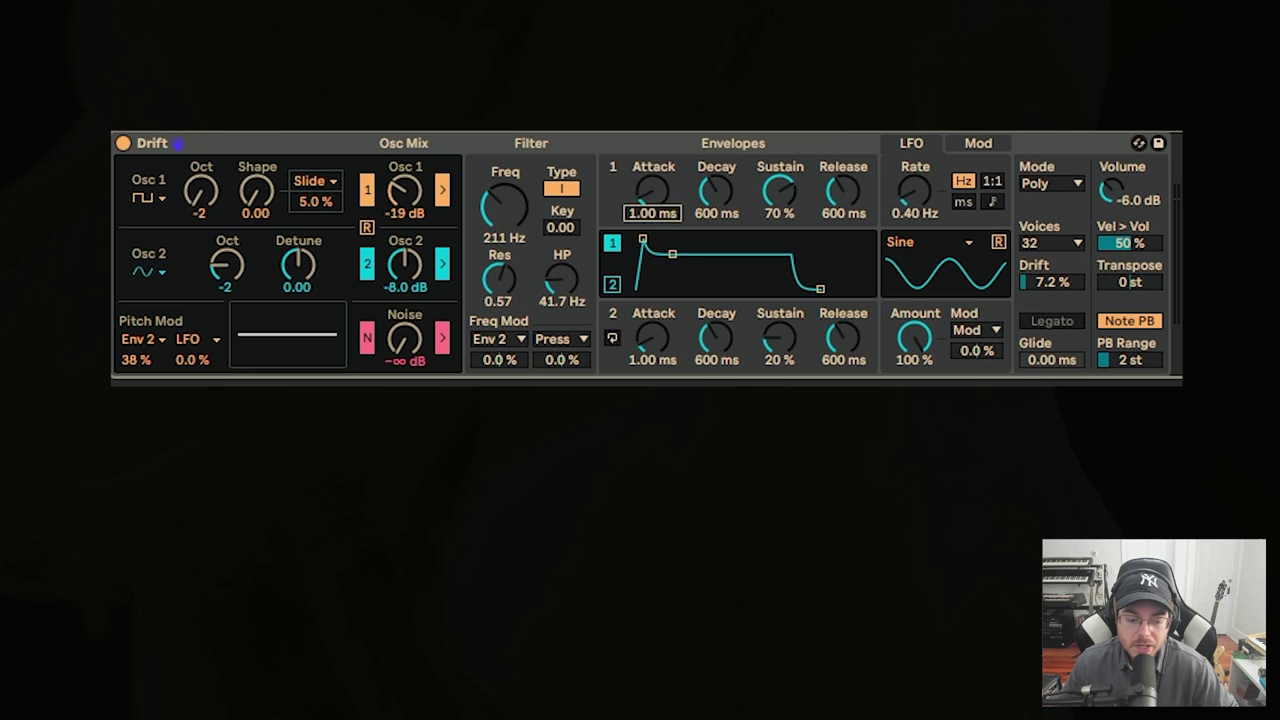
pyautogui.click(716, 190)
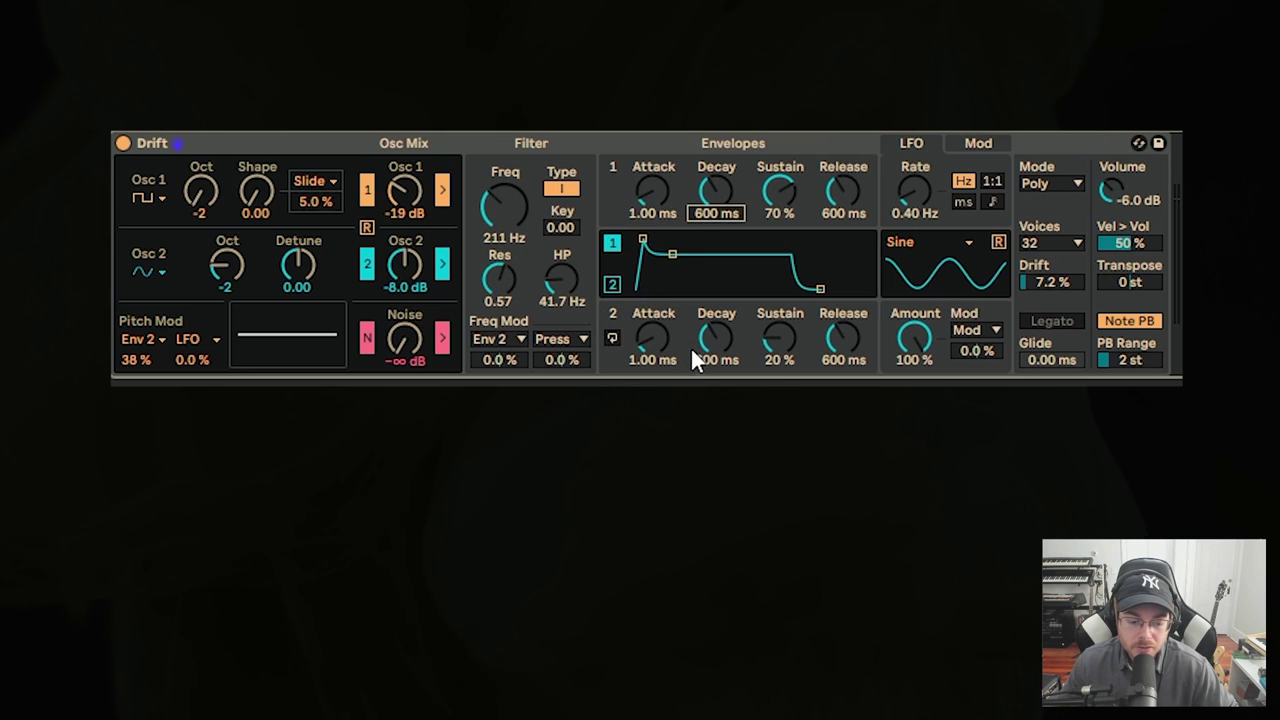
pyautogui.click(651, 338)
pyautogui.click(668, 197)
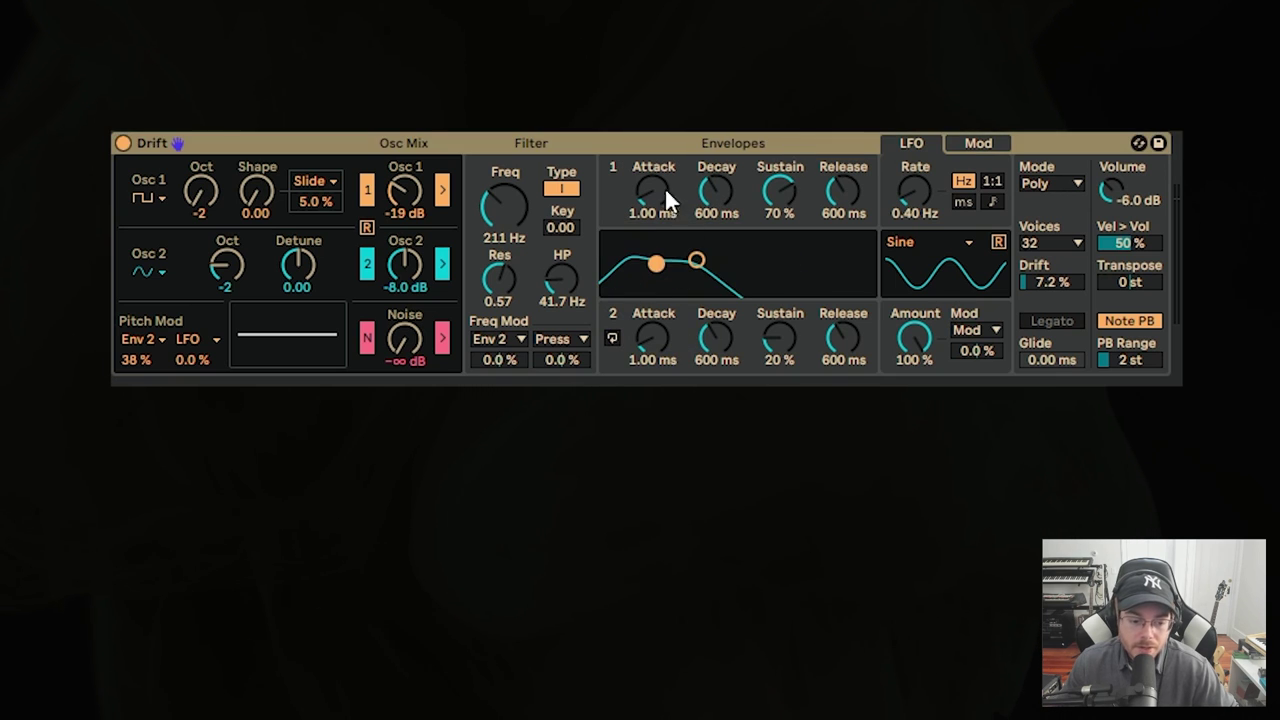
pyautogui.moveTo(651, 190); pyautogui.dragTo(719, 131)
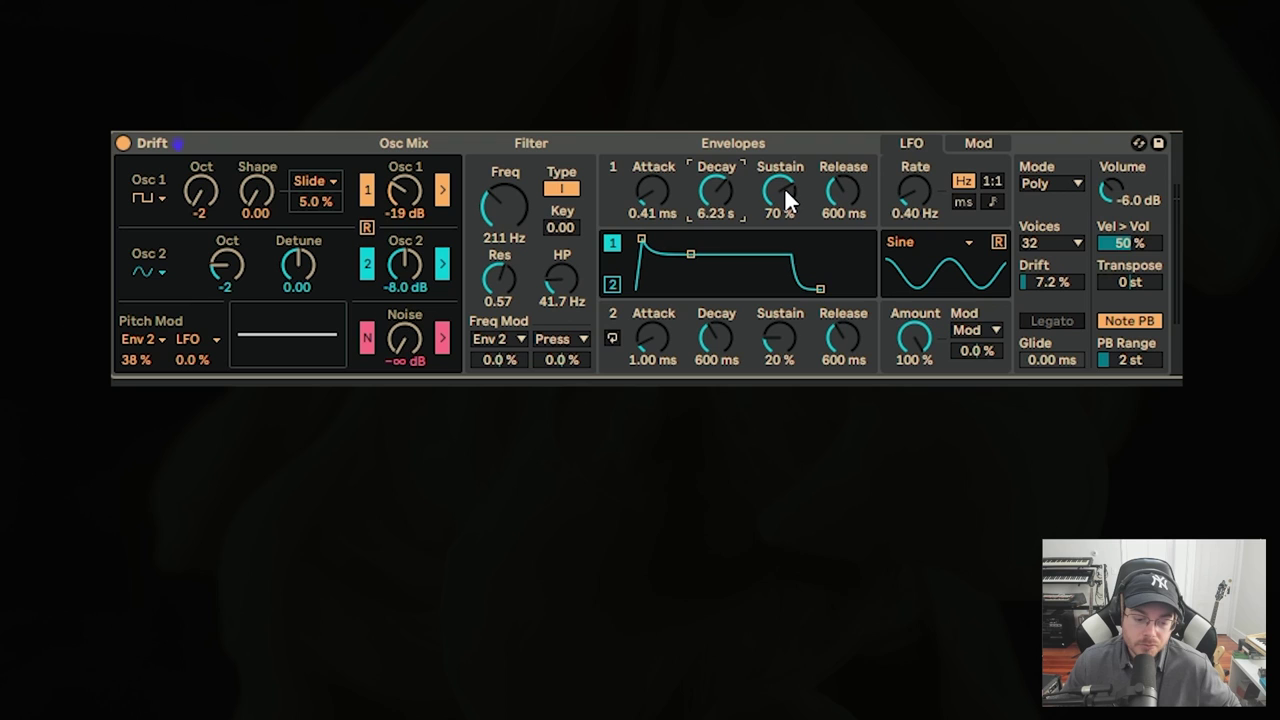
pyautogui.moveTo(784, 187); pyautogui.dragTo(757, 237)
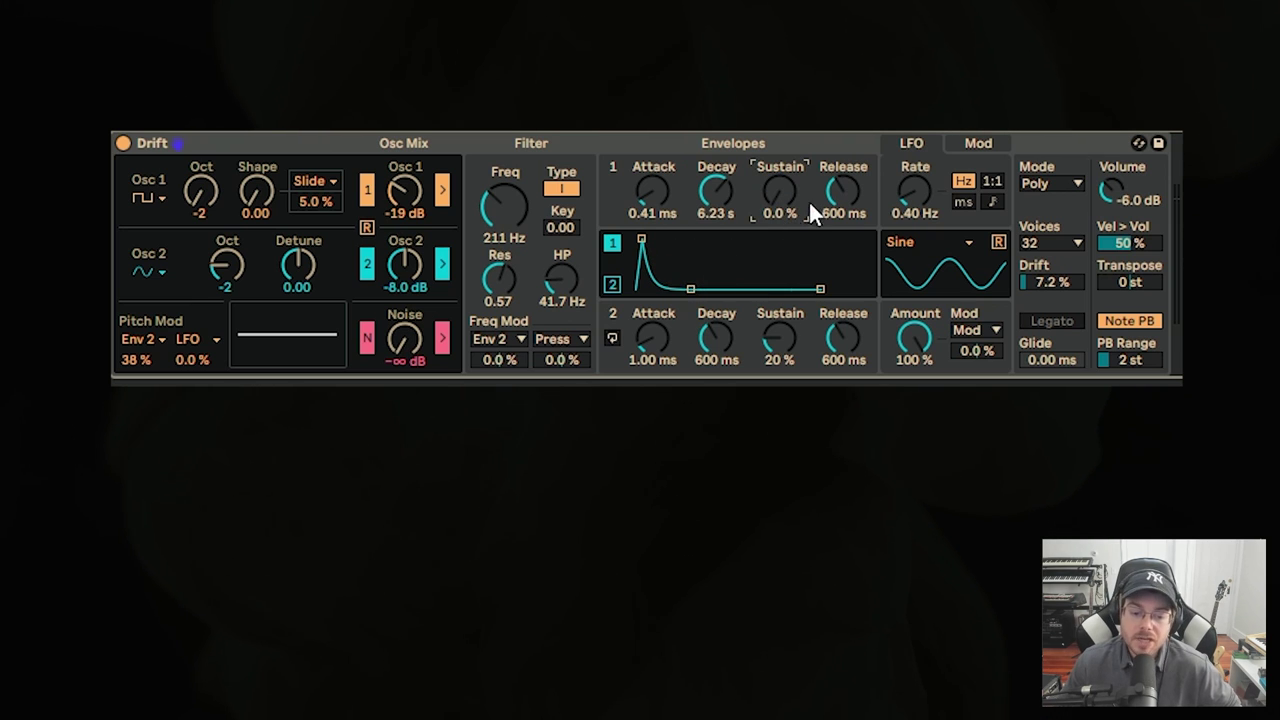
pyautogui.moveTo(842, 188); pyautogui.dragTo(842, 140)
pyautogui.moveTo(725, 192)
pyautogui.mouseDown()
pyautogui.moveTo(725, 160)
pyautogui.moveTo(702, 190)
pyautogui.mouseUp()
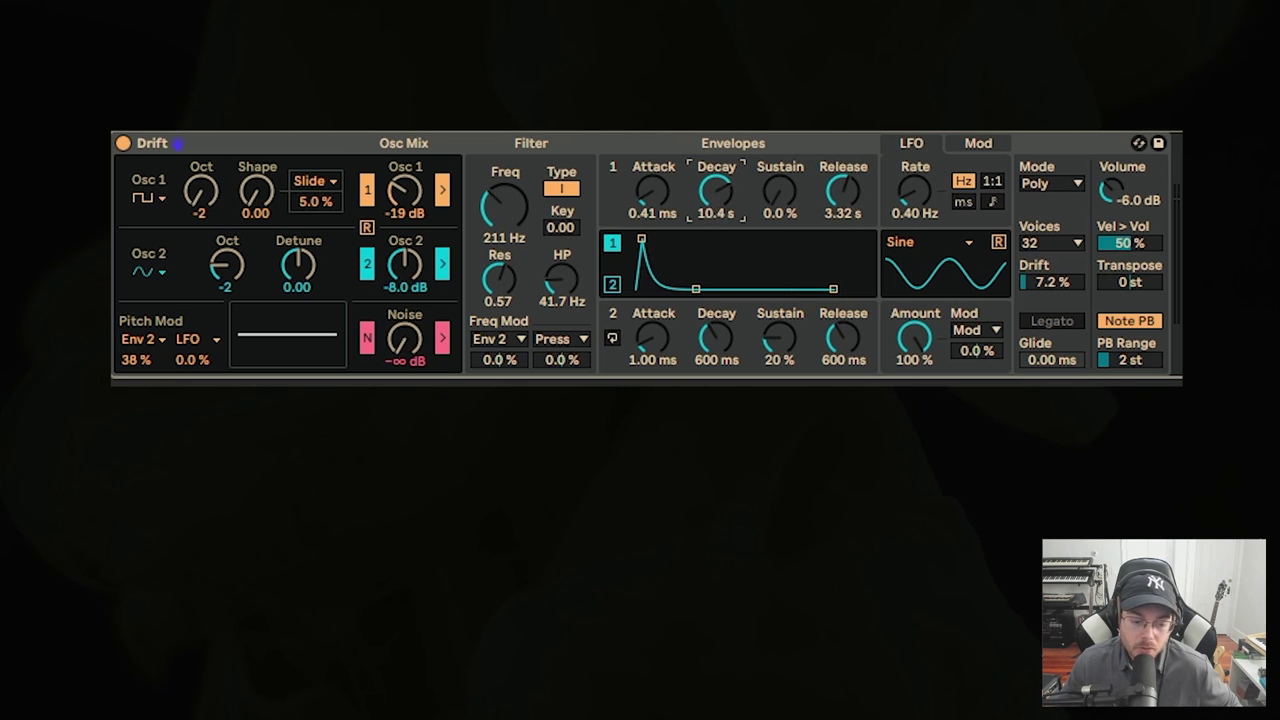
pyautogui.moveTo(849, 196); pyautogui.dragTo(849, 163)
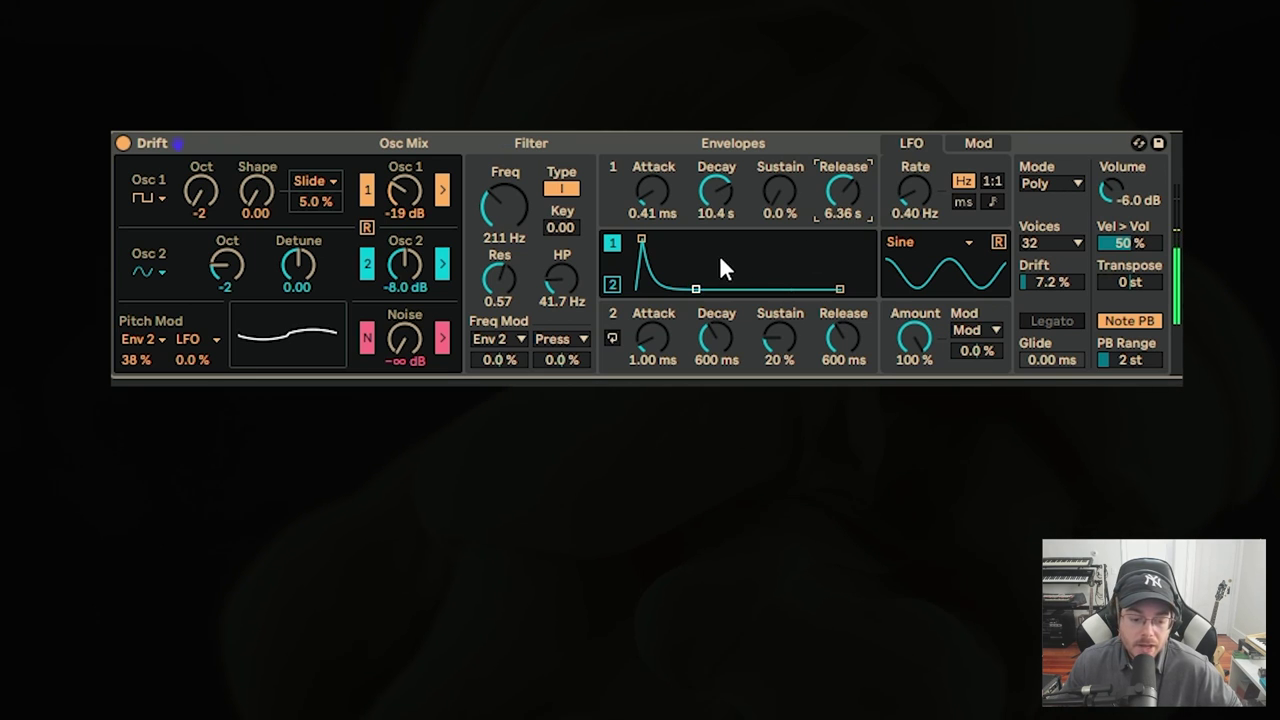
# Step: Set Envelope 2 to an instant attack, 0 % sustain and 10 ms release
pyautogui.click(675, 314)
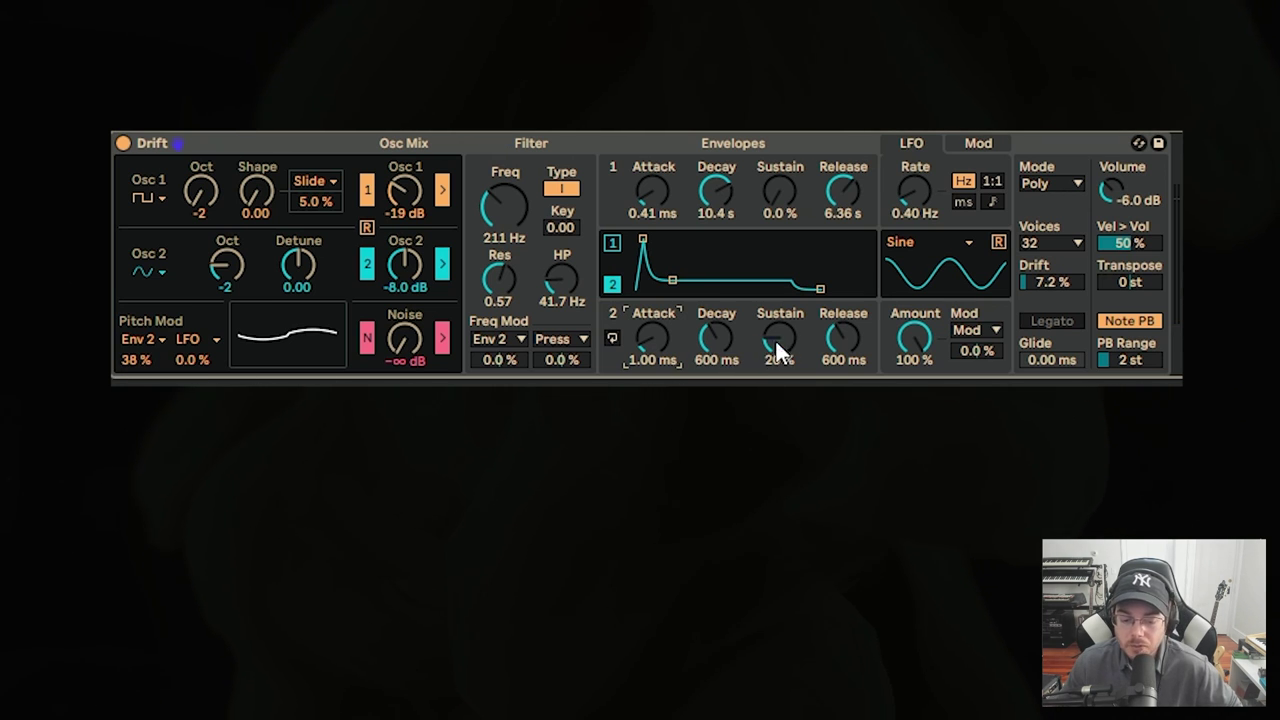
pyautogui.click(691, 213)
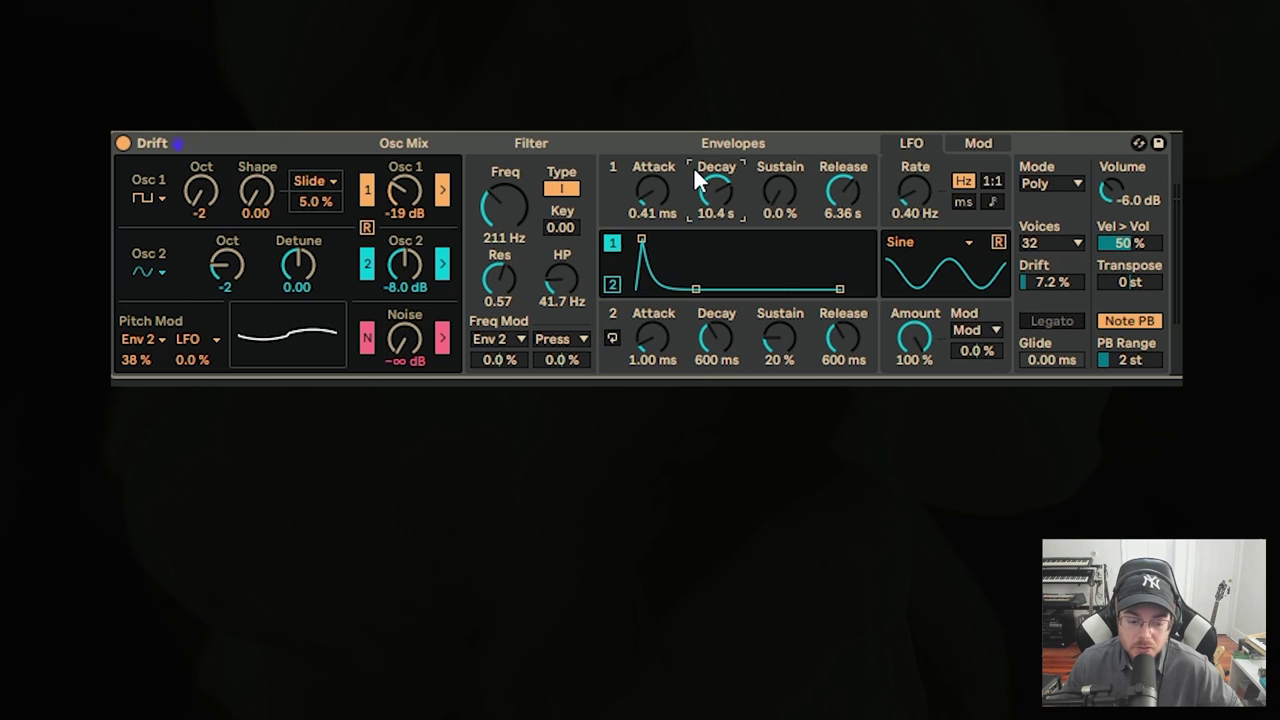
pyautogui.click(678, 330)
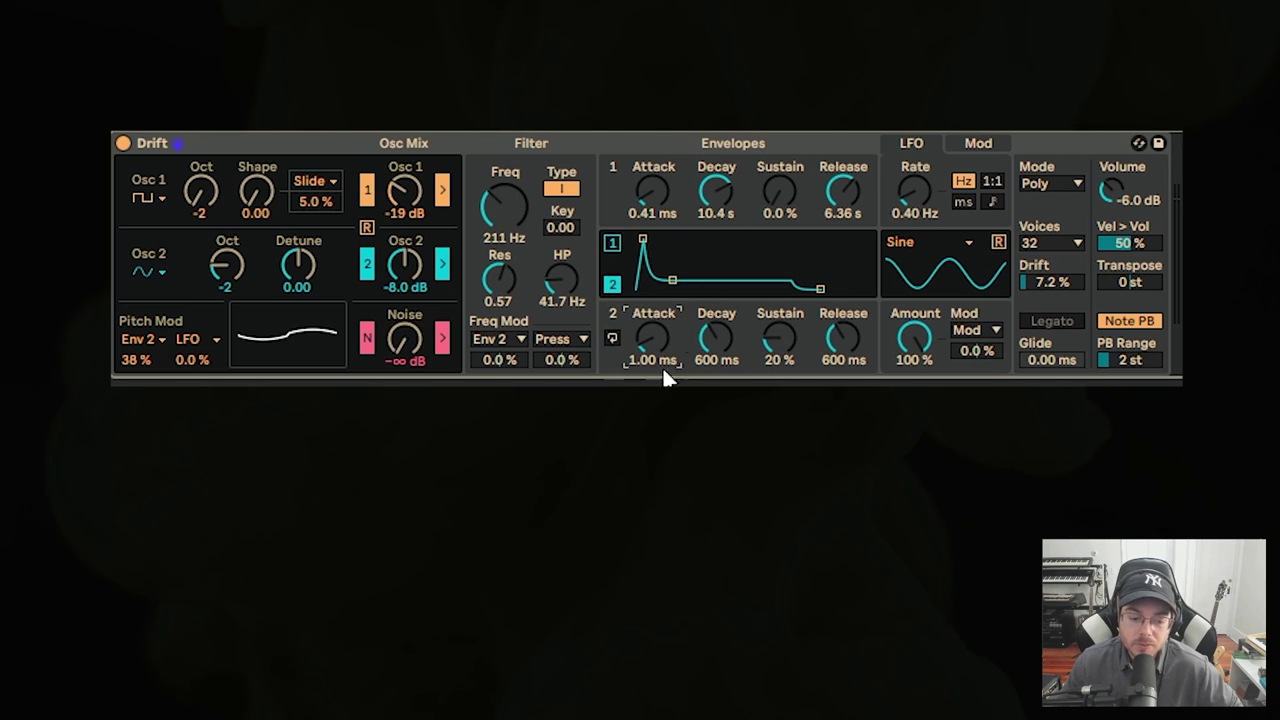
pyautogui.moveTo(651, 345); pyautogui.dragTo(651, 370)
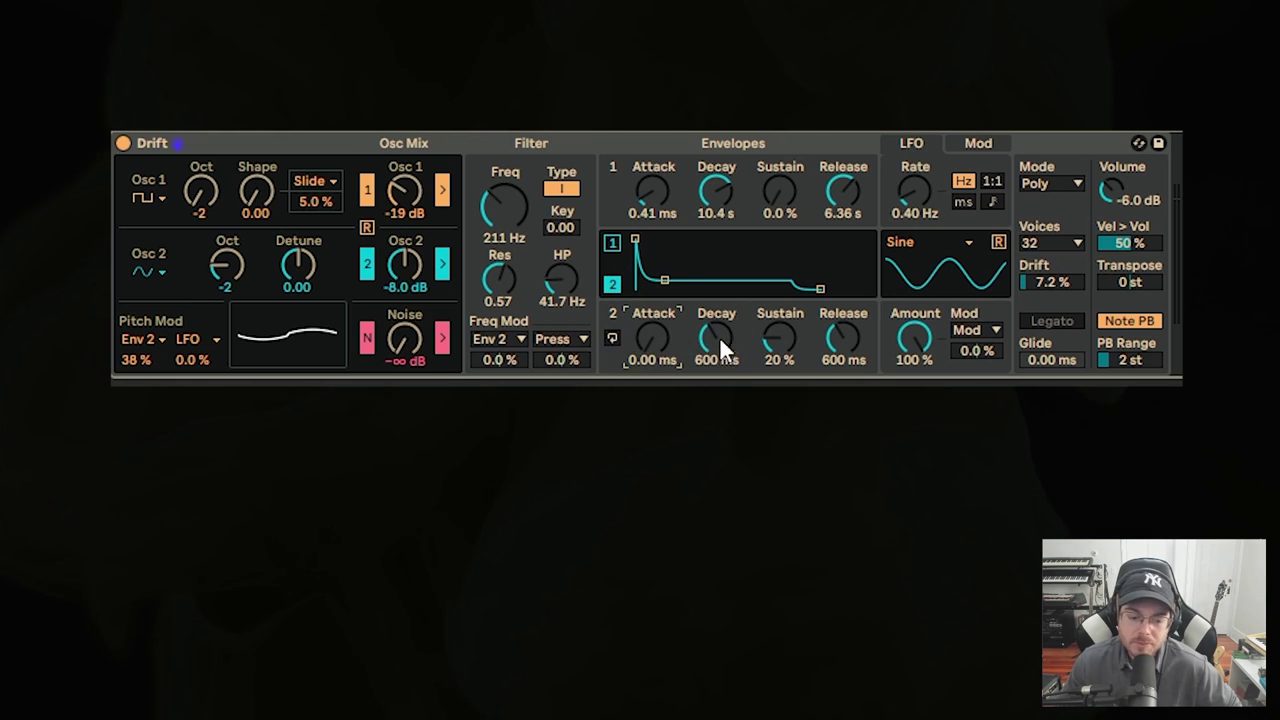
pyautogui.moveTo(766, 362); pyautogui.dragTo(766, 400)
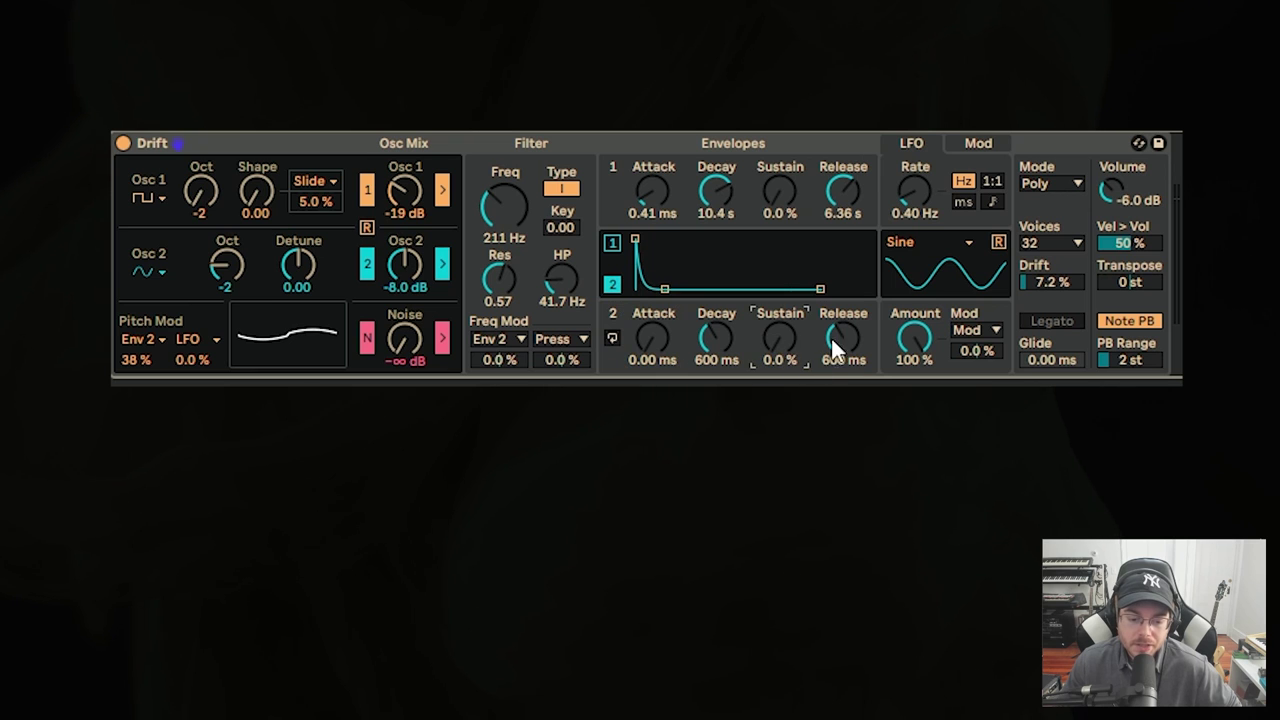
pyautogui.moveTo(831, 336); pyautogui.dragTo(831, 370)
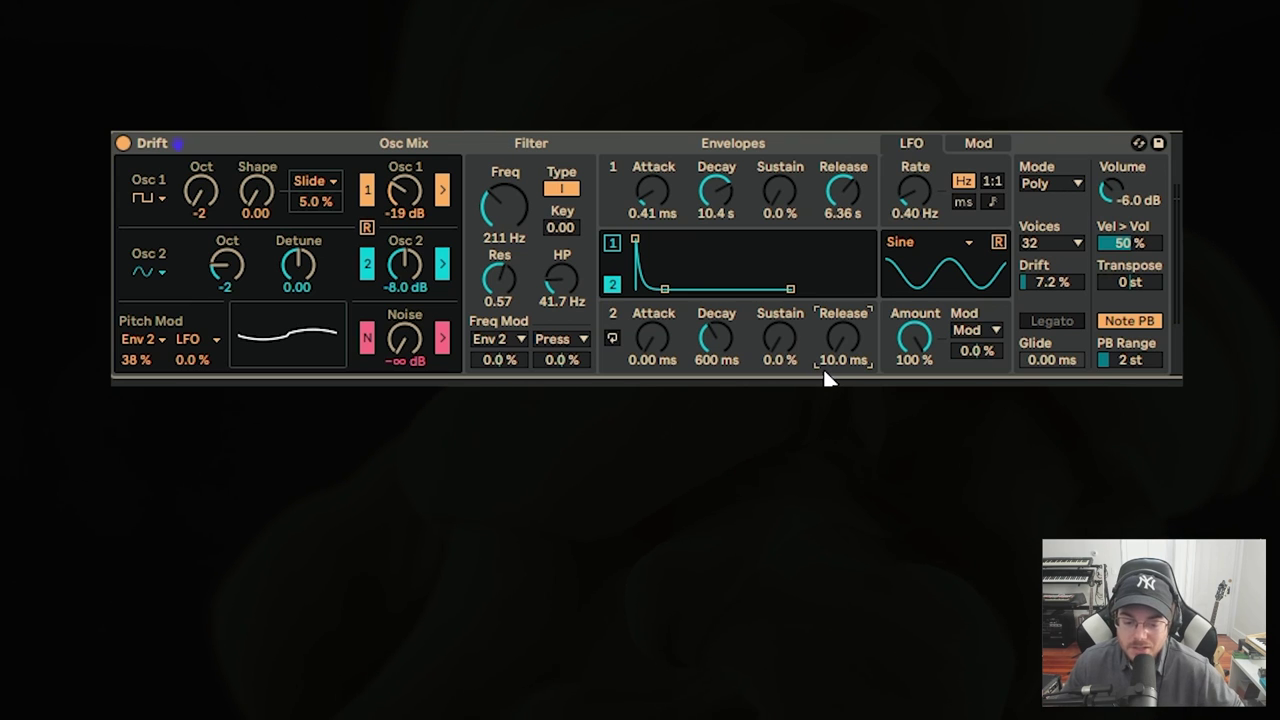
# Step: Switch the voice mode to Mono at 100 % with Legato on, Drift at 64 % and 125 ms glide
pyautogui.click(1065, 181)
pyautogui.click(1072, 221)
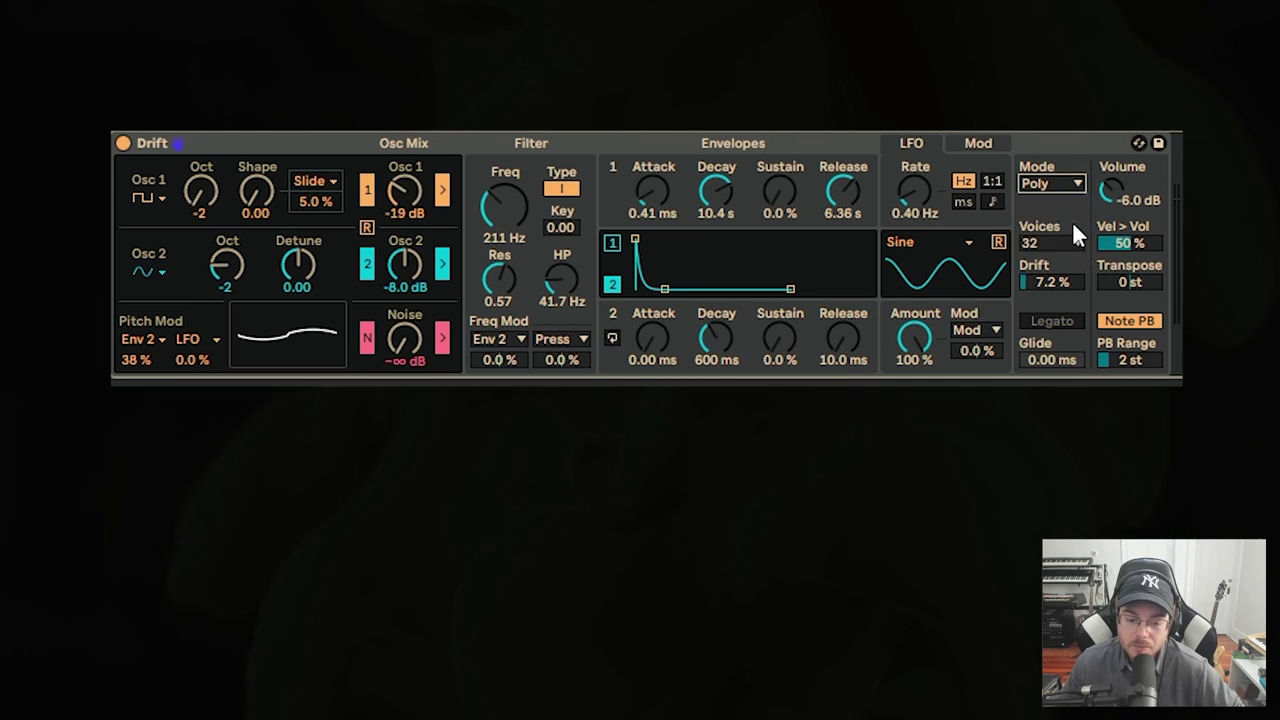
pyautogui.moveTo(1063, 205); pyautogui.dragTo(1063, 199)
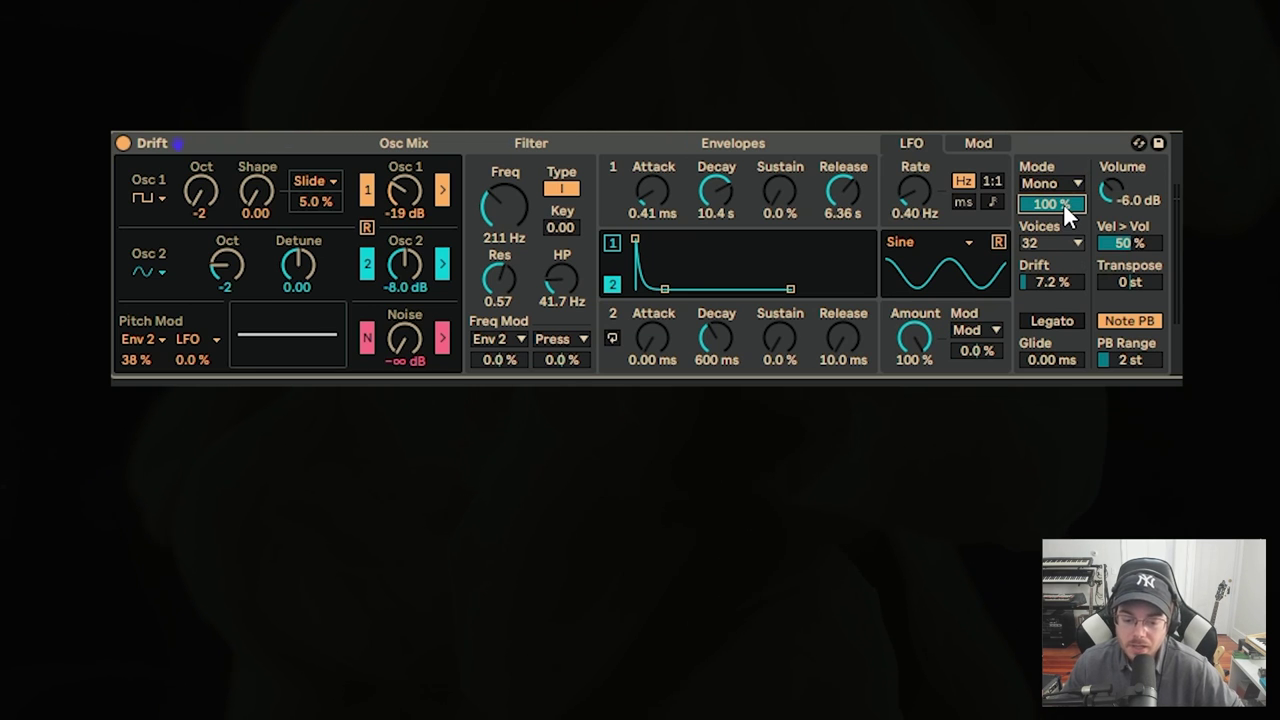
pyautogui.click(1048, 320)
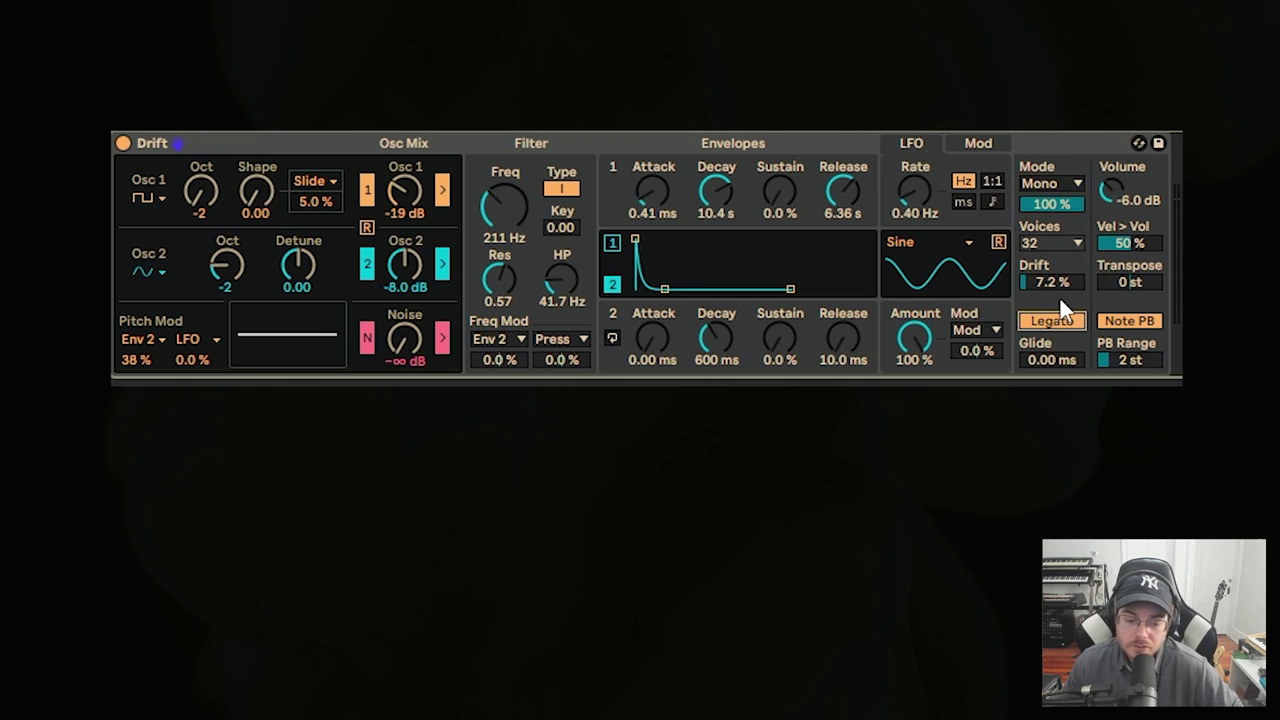
pyautogui.moveTo(1061, 285); pyautogui.dragTo(1061, 234)
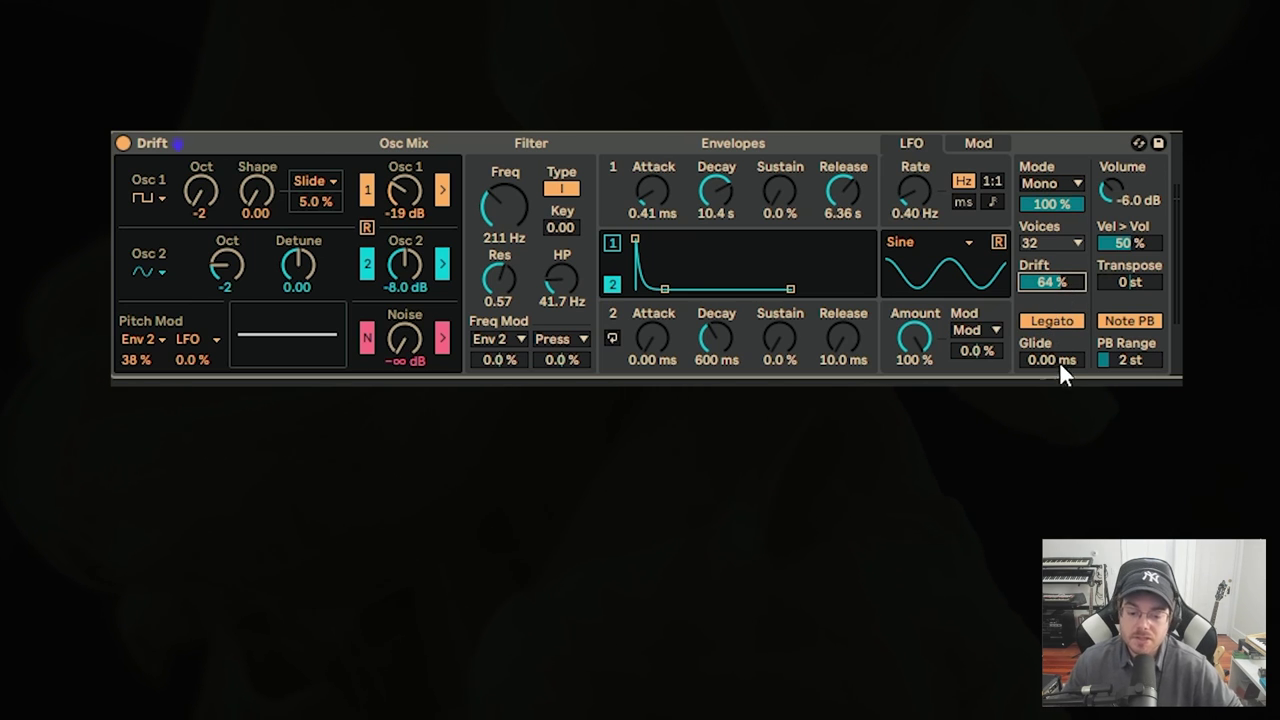
pyautogui.moveTo(1059, 361)
pyautogui.mouseDown()
pyautogui.moveTo(1059, 340)
pyautogui.moveTo(1060, 362)
pyautogui.mouseUp()
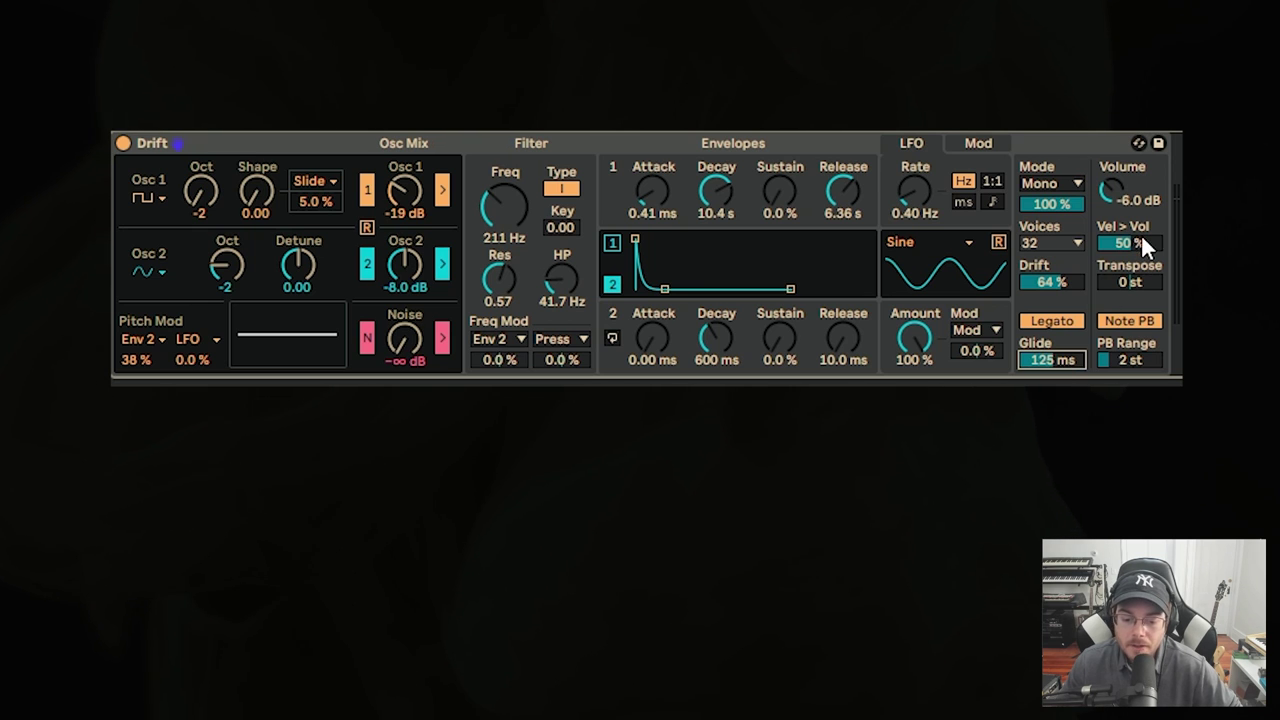
# Step: Assign Velocity as the third mod slot's source at 0 % and turn Vel > Vol down to 0 %
pyautogui.click(1004, 143)
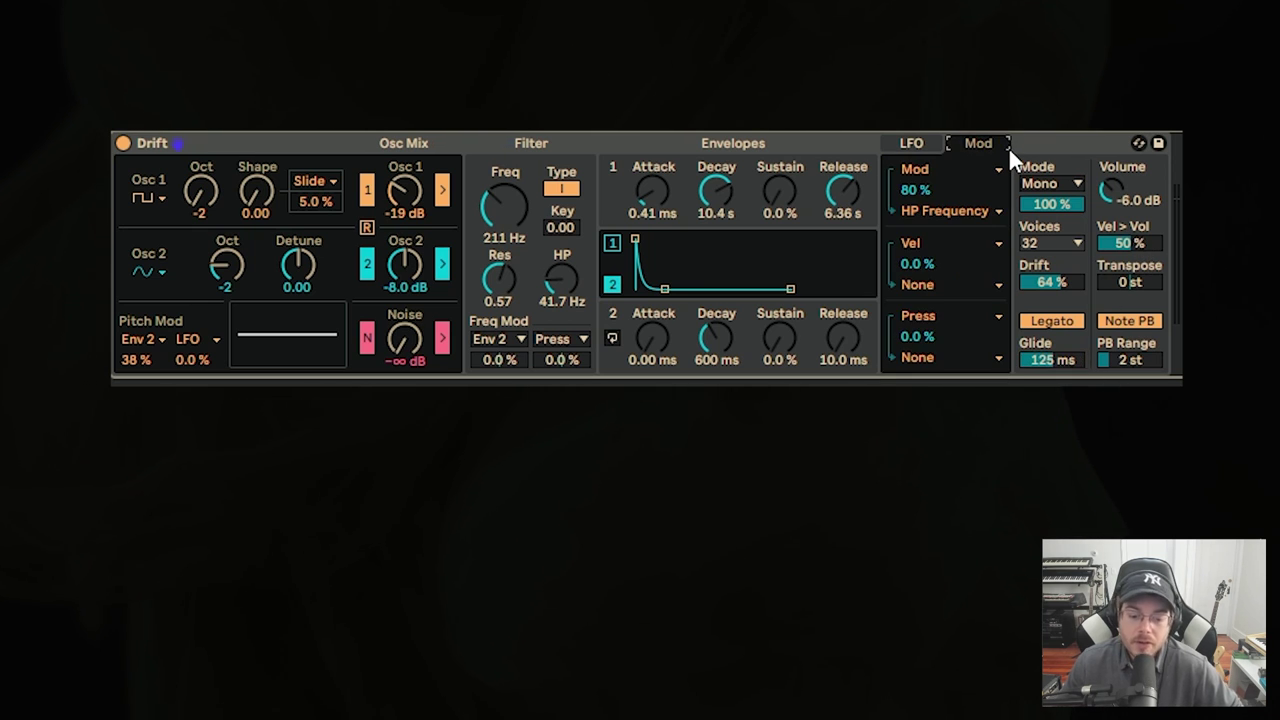
pyautogui.click(947, 316)
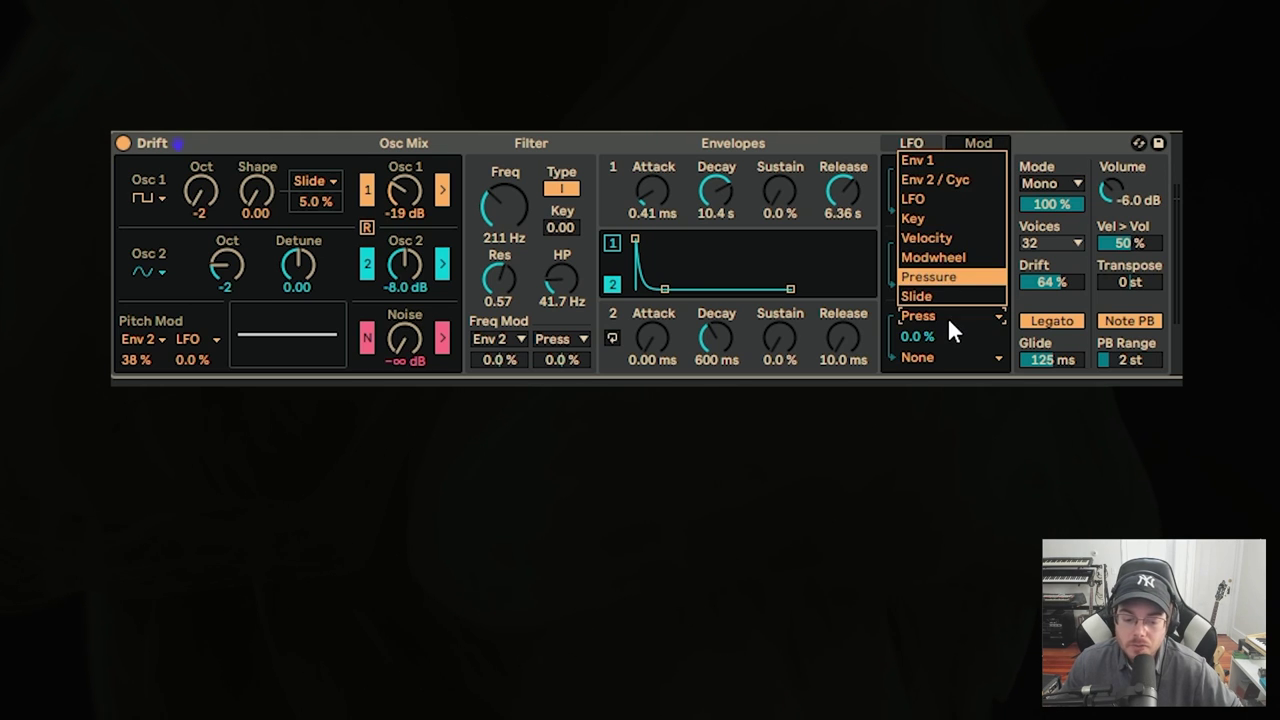
pyautogui.click(962, 238)
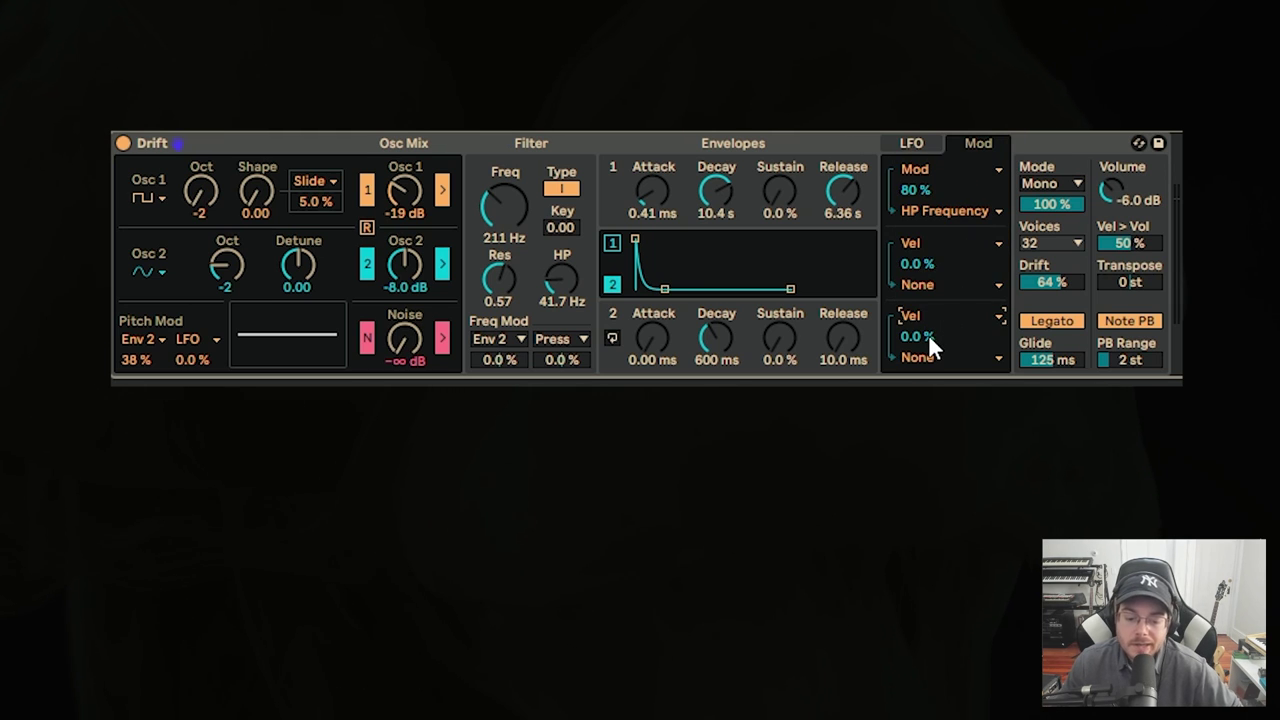
pyautogui.moveTo(928, 333); pyautogui.dragTo(928, 280)
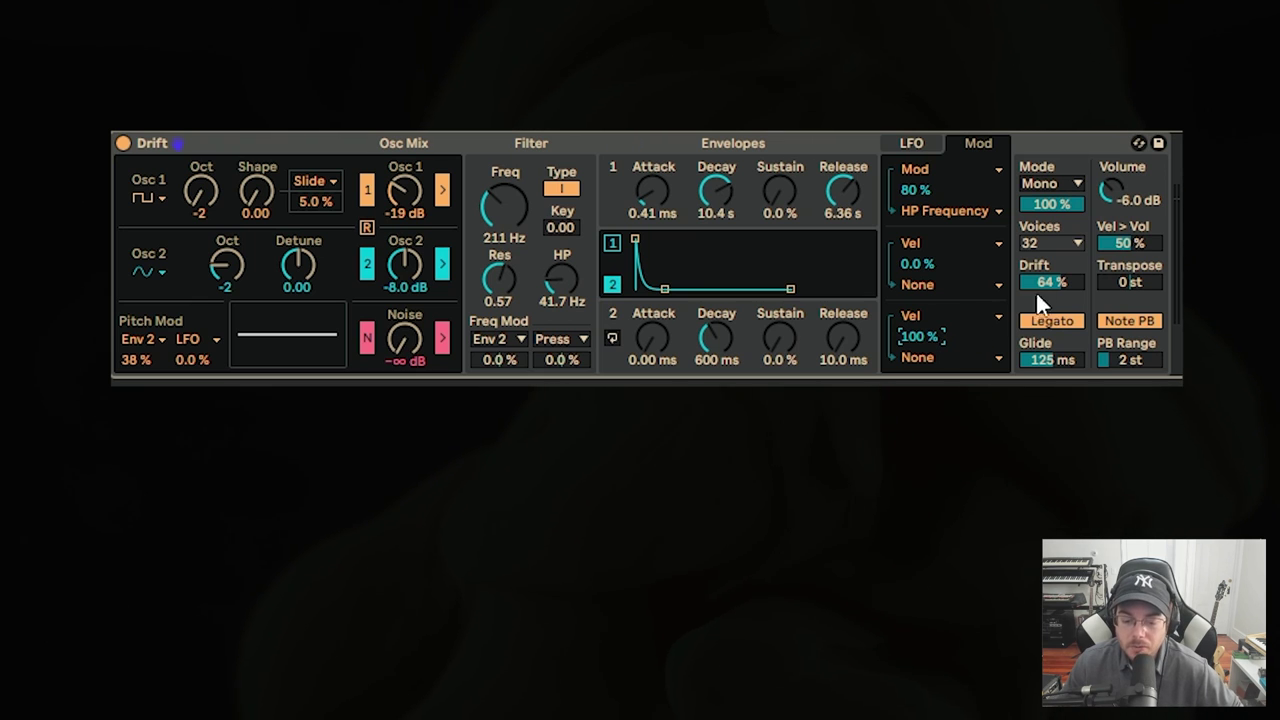
pyautogui.moveTo(1130, 244); pyautogui.dragTo(1131, 253)
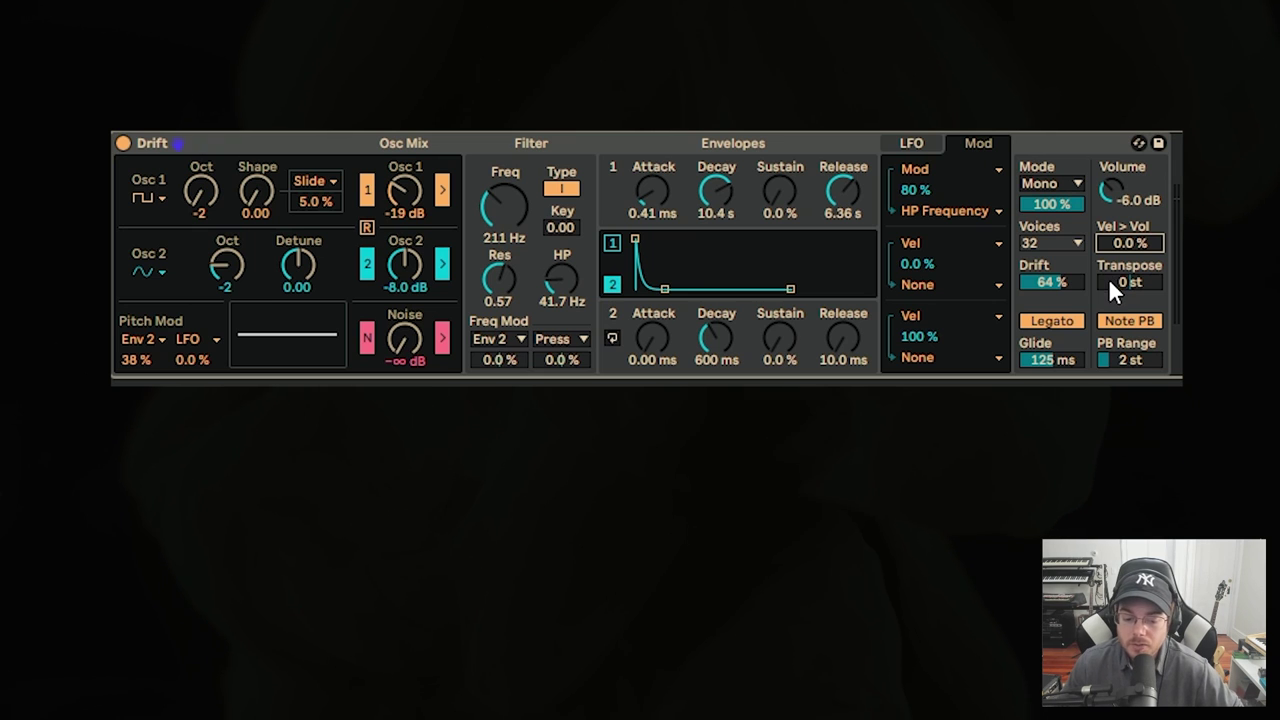
pyautogui.moveTo(952, 327); pyautogui.dragTo(954, 364)
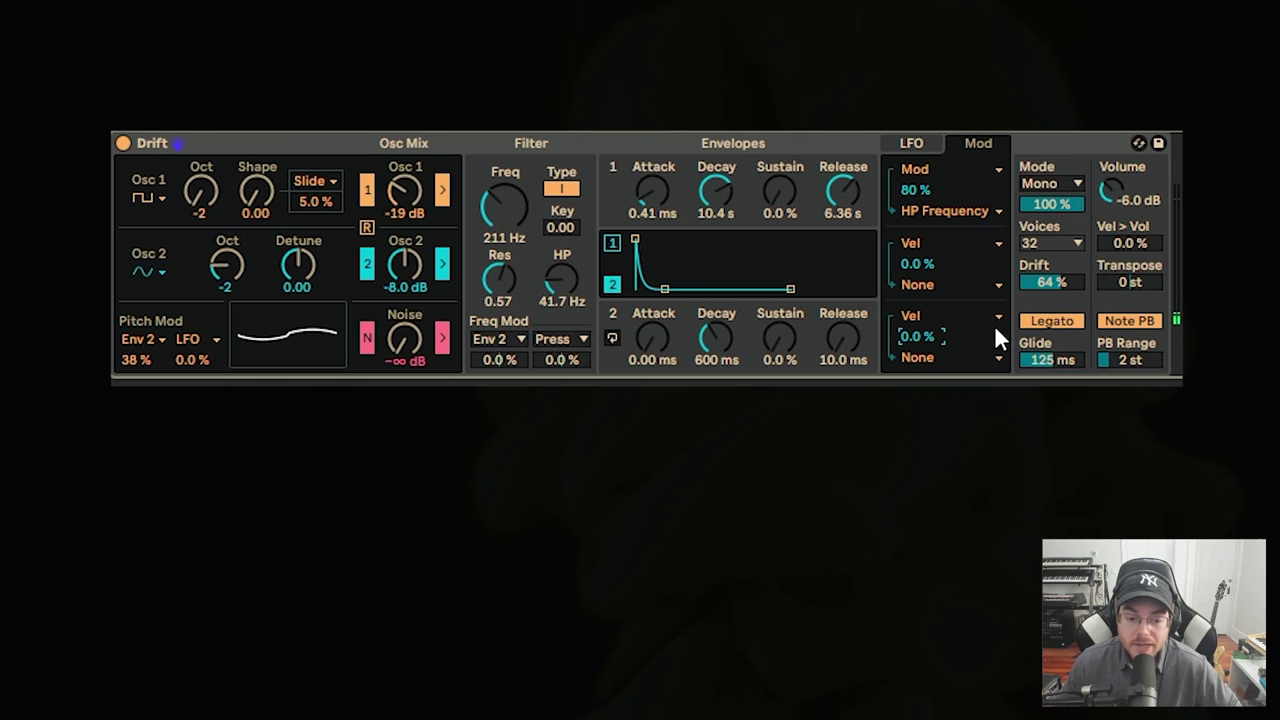
# Step: Extend Envelope 1's release to about 18.9 s and raise its sustain to around 24 %
pyautogui.moveTo(846, 197); pyautogui.dragTo(846, 170)
pyautogui.moveTo(846, 197); pyautogui.dragTo(846, 190)
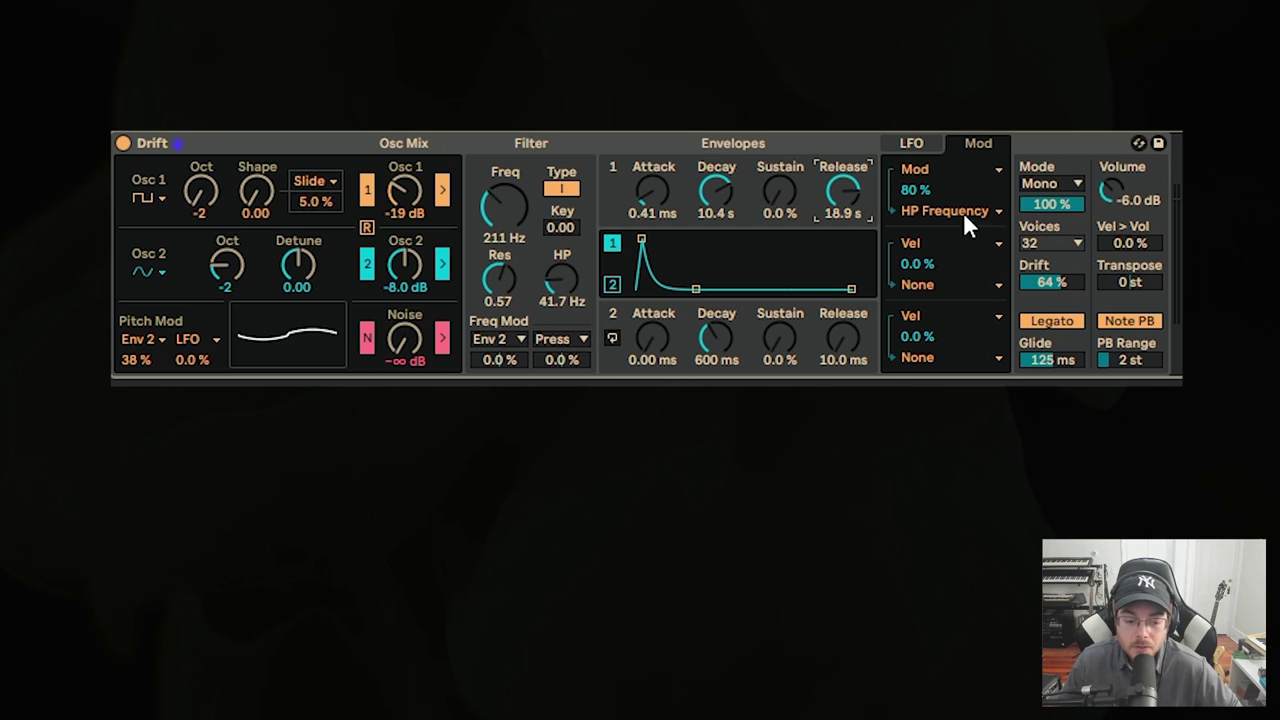
pyautogui.click(736, 200)
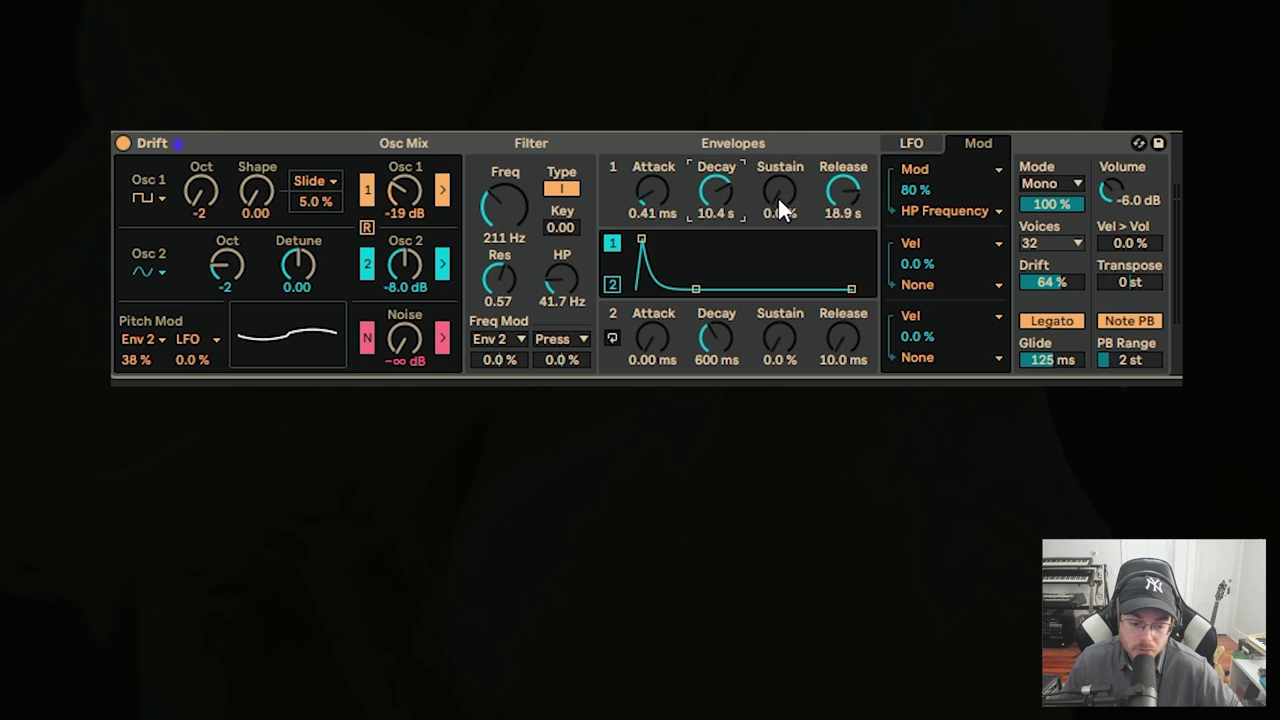
pyautogui.moveTo(778, 198); pyautogui.dragTo(780, 191)
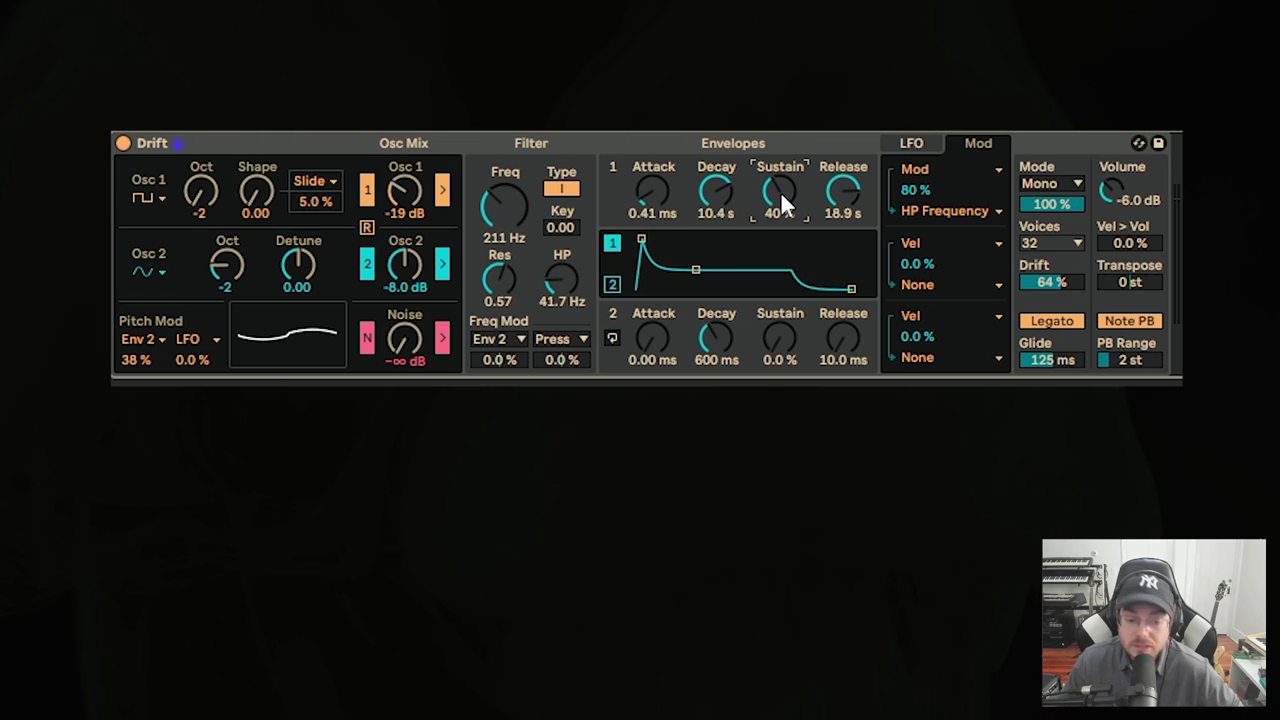
pyautogui.moveTo(780, 191)
pyautogui.mouseDown()
pyautogui.moveTo(780, 207)
pyautogui.moveTo(780, 180)
pyautogui.mouseUp()
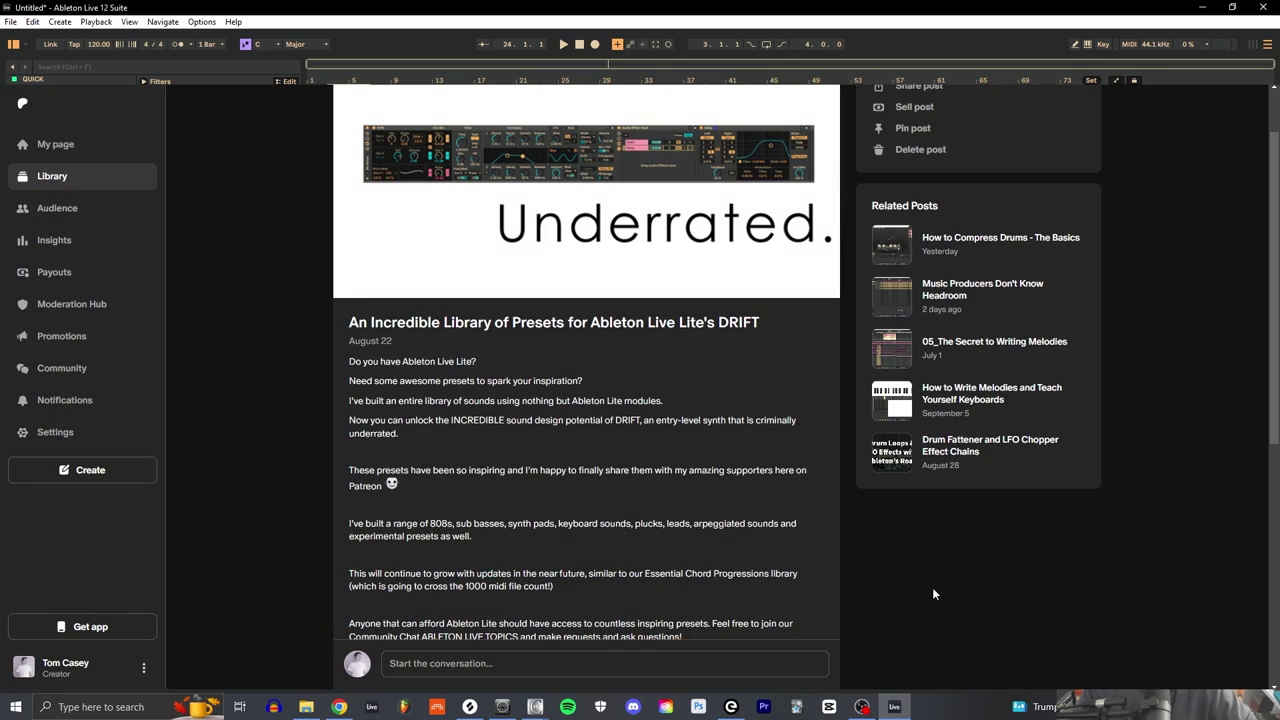
pyautogui.scroll(-5, 926, 588)
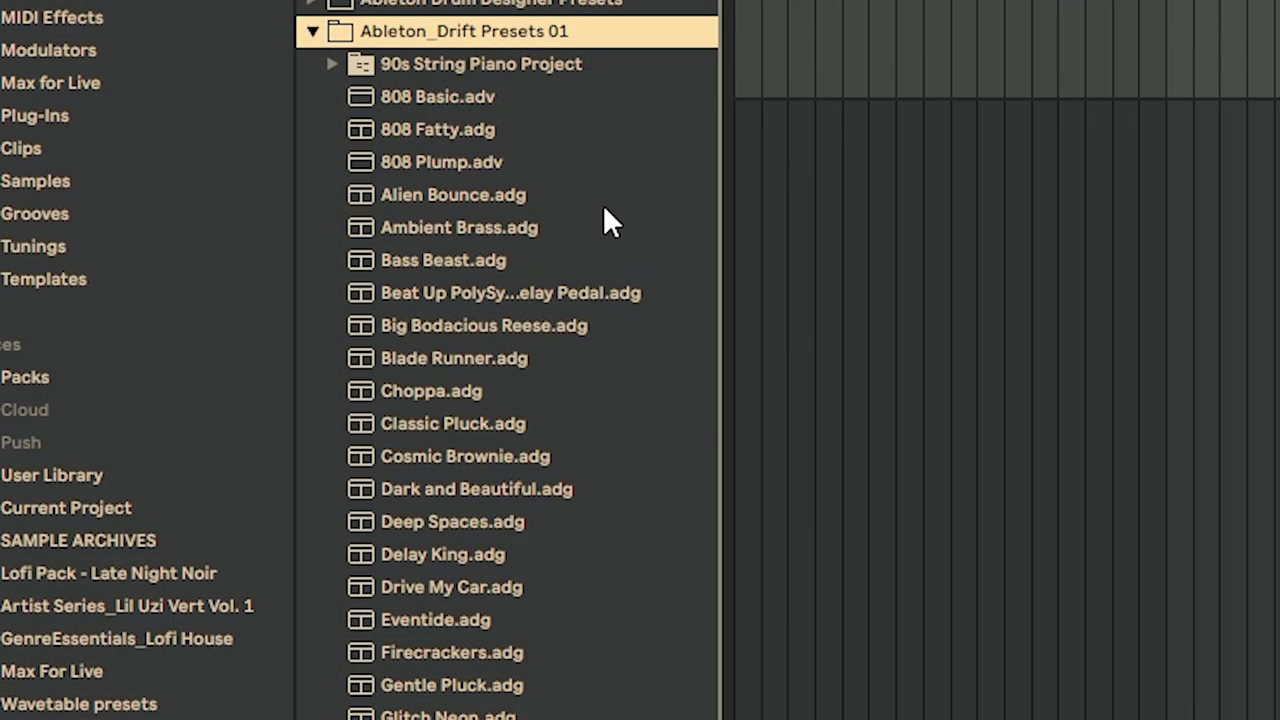
pyautogui.scroll(-3, 603, 204)
pyautogui.scroll(-4, 616, 215)
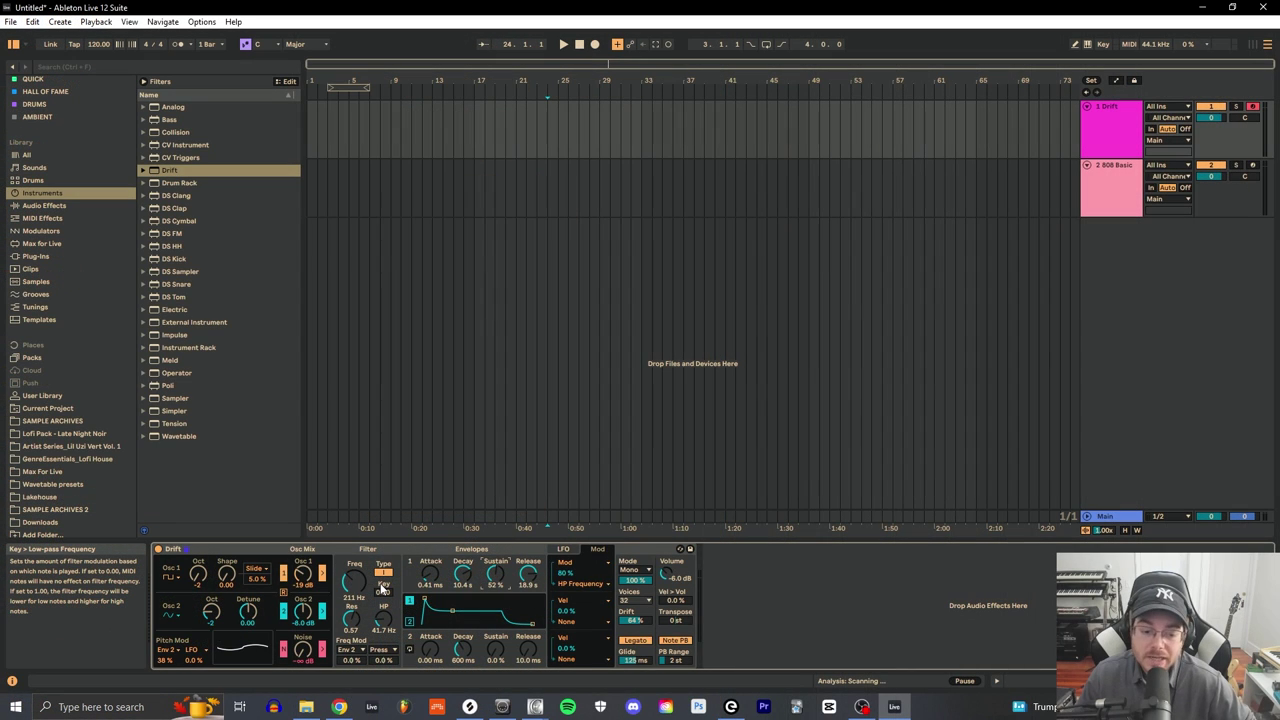